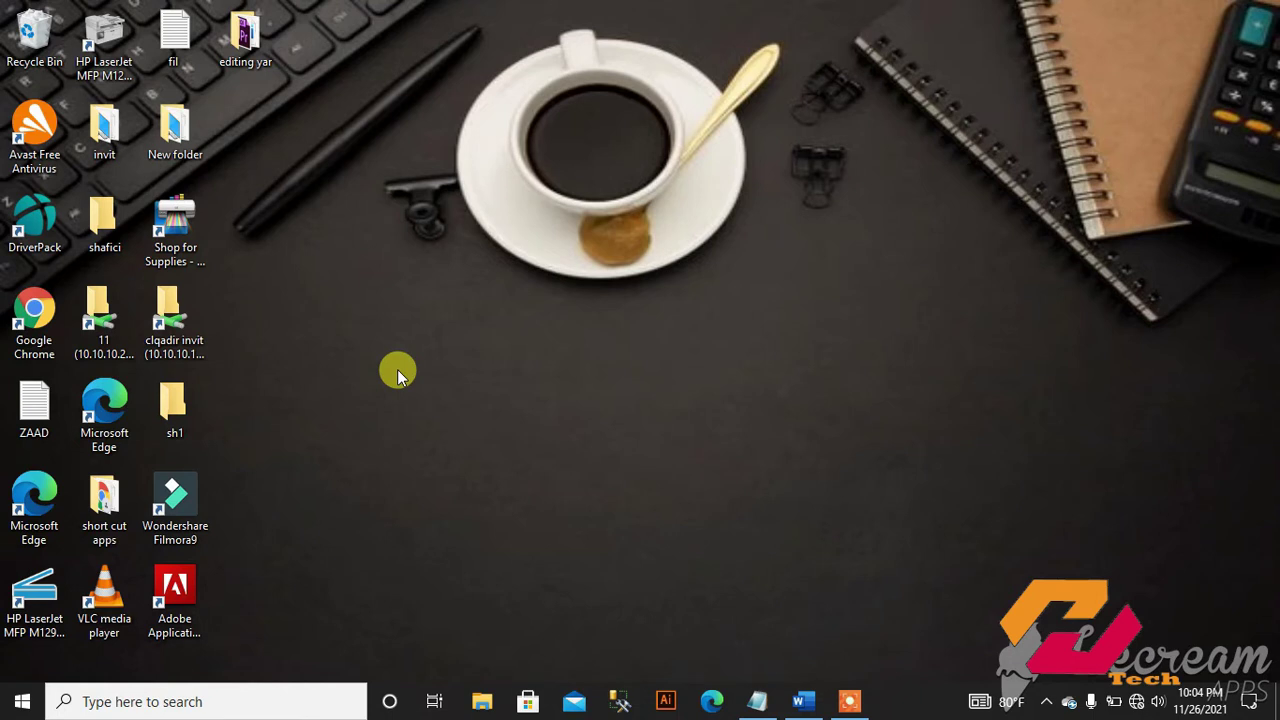
Step: Restore the Notepad note and select 'apresentation', 'lets you create' and 'formatted' in turn
{"action": "left_click", "coordinate": [758, 701]}
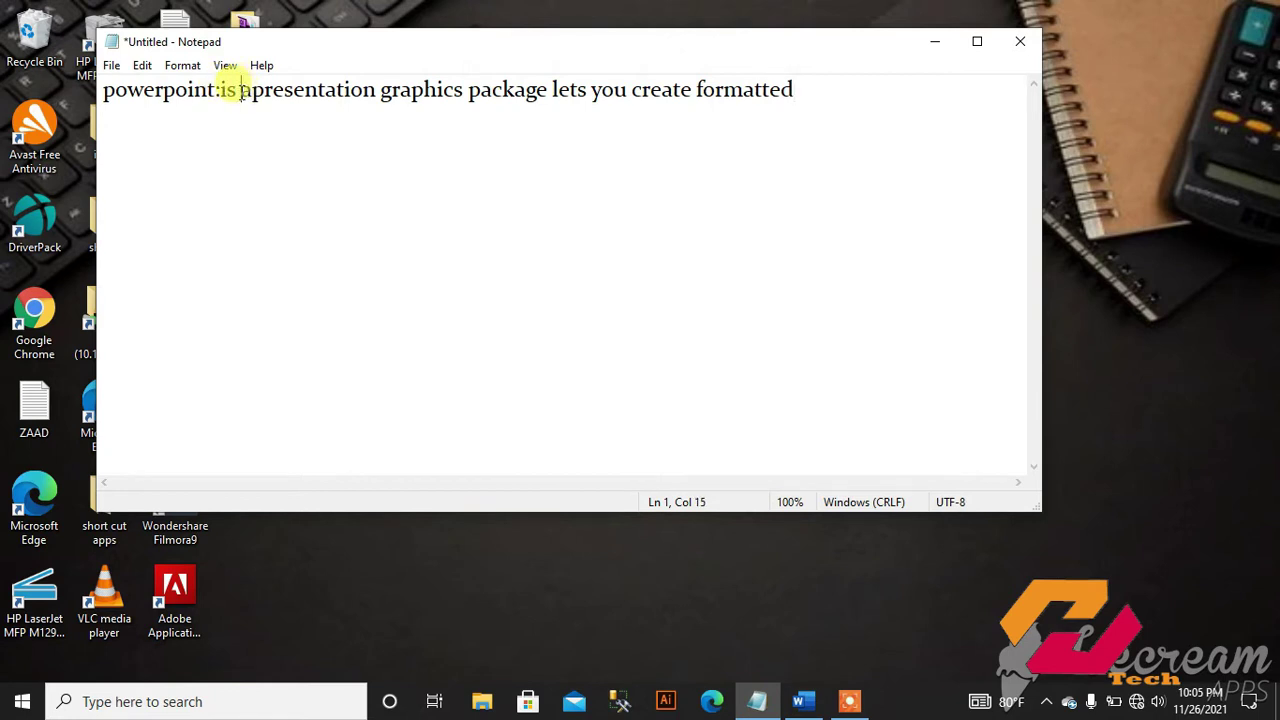
{"action": "left_click_drag", "start_coordinate": [241, 90], "coordinate": [377, 118]}
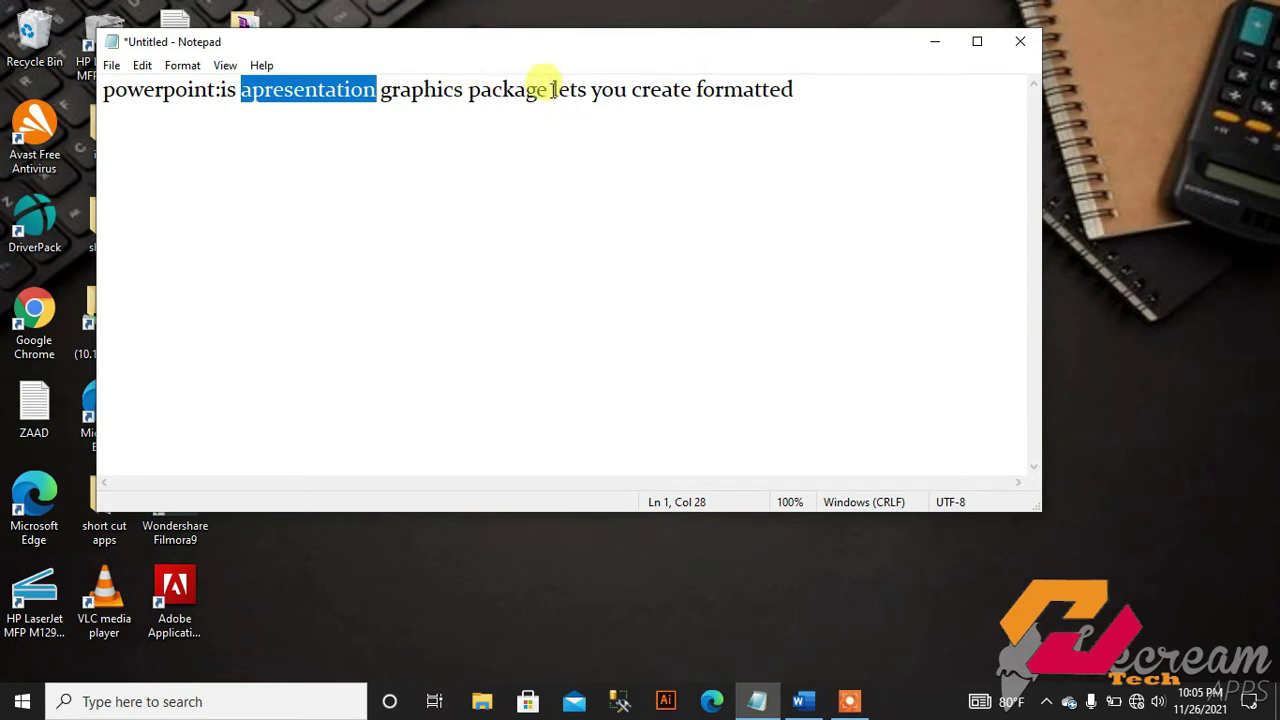
{"action": "mouse_move", "coordinate": [552, 90]}
{"action": "left_mouse_down"}
{"action": "mouse_move", "coordinate": [632, 90]}
{"action": "mouse_move", "coordinate": [701, 125]}
{"action": "left_mouse_up"}
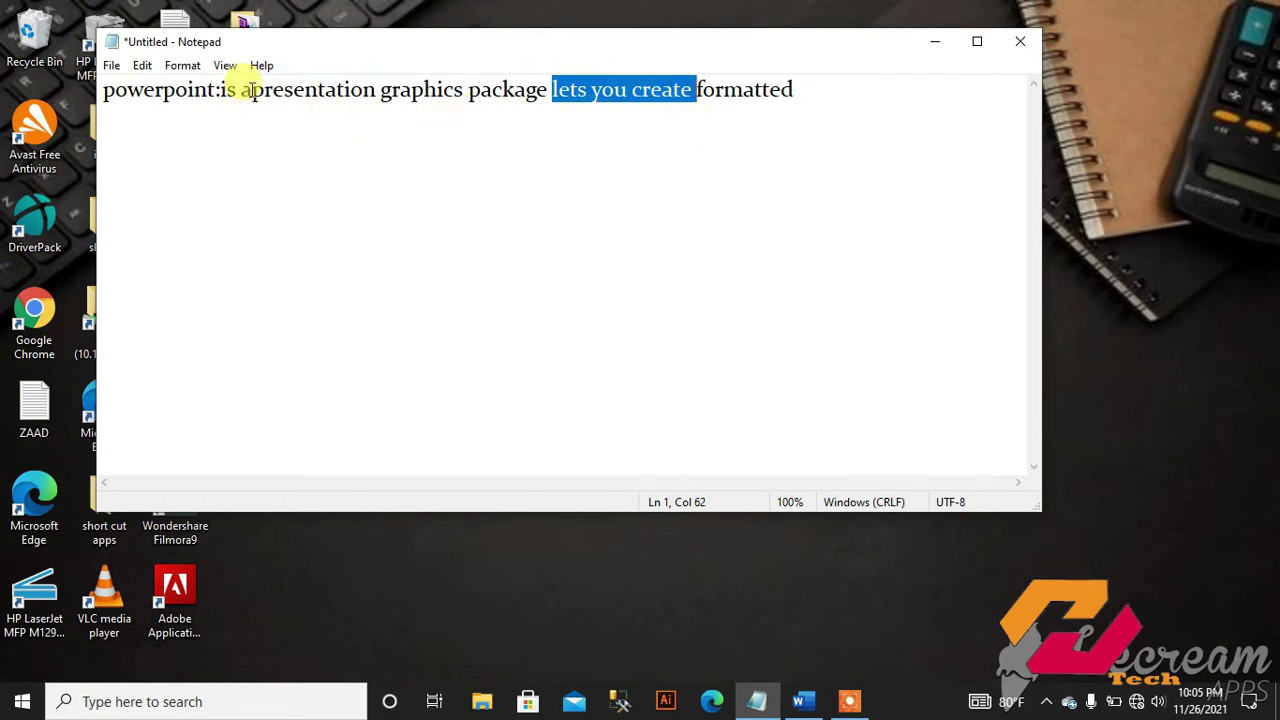
{"action": "left_click", "coordinate": [696, 89]}
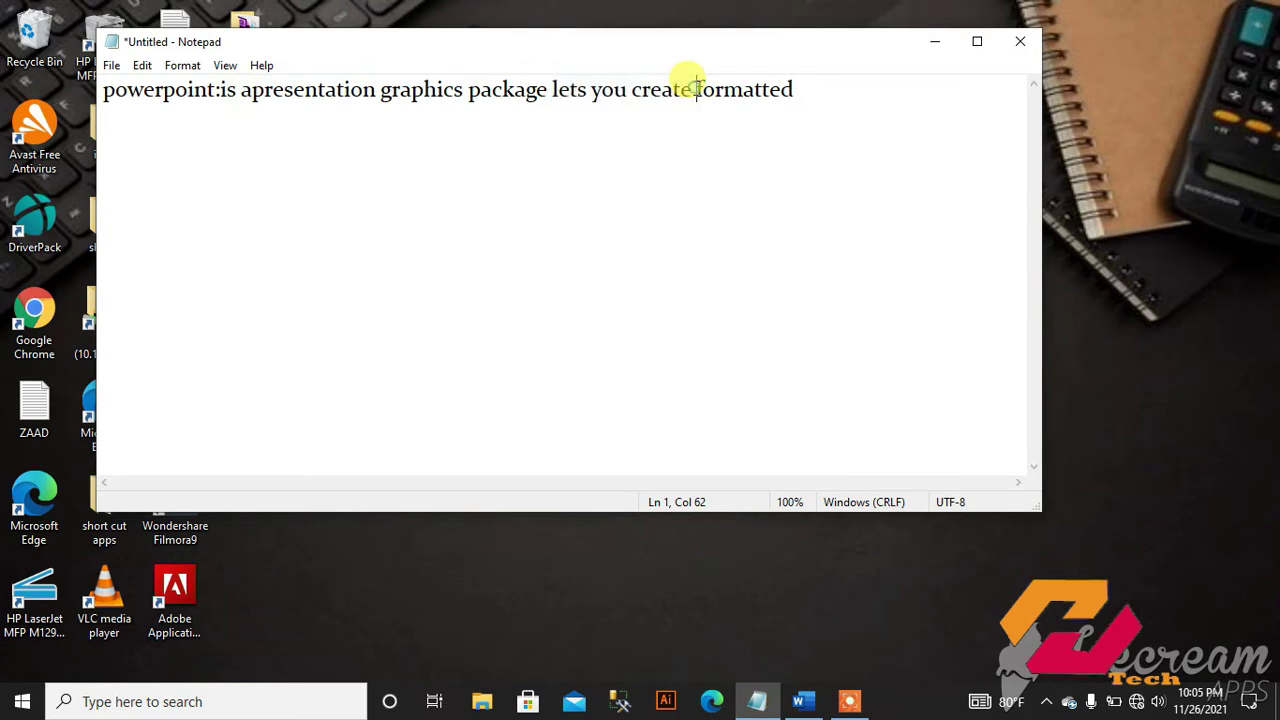
{"action": "left_click_drag", "start_coordinate": [696, 89], "coordinate": [812, 90]}
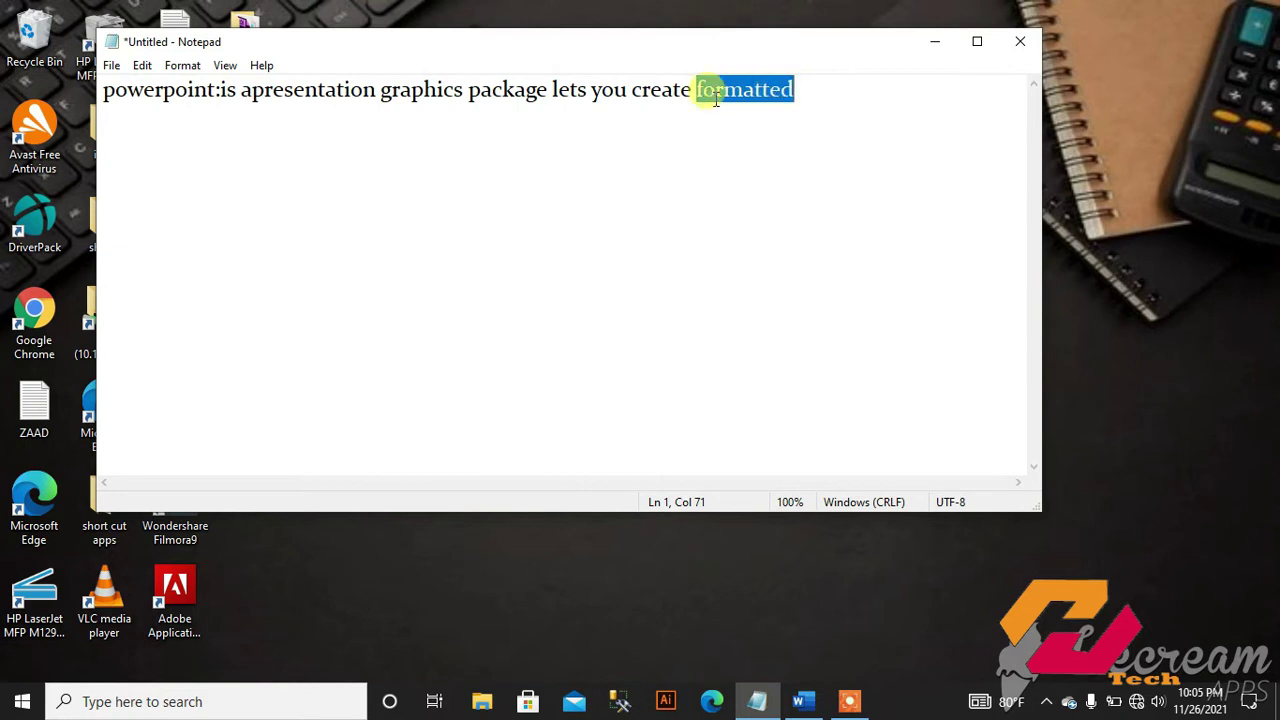
Step: Minimize the Notepad note so only the desktop shows
{"action": "left_click", "coordinate": [933, 46]}
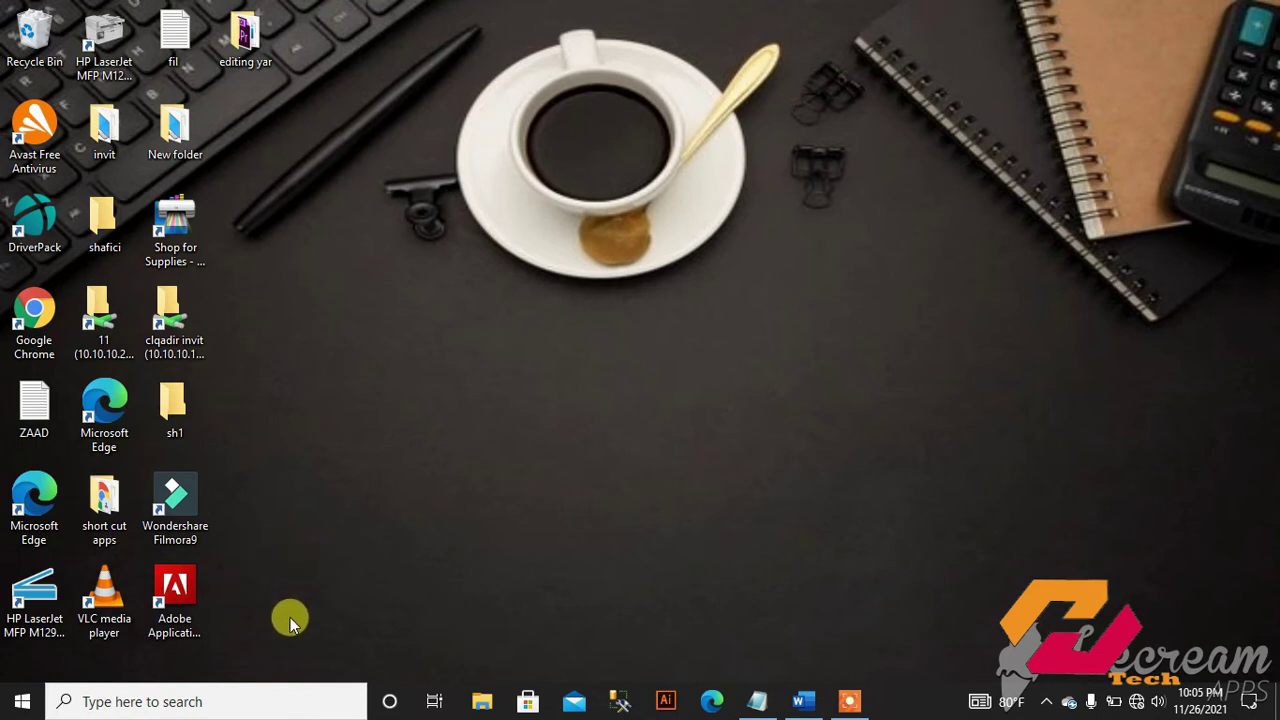
Step: Search Windows for 'powerpoint' and pick the PowerPoint result
{"action": "left_click", "coordinate": [224, 708]}
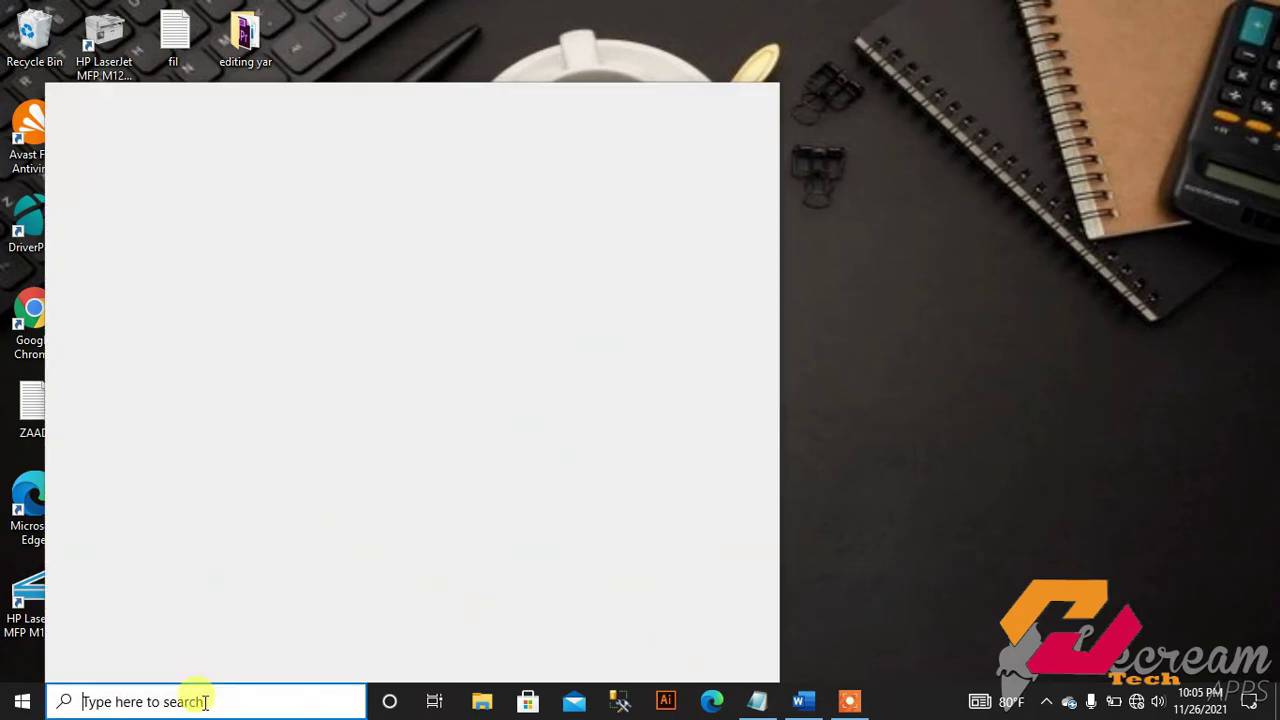
{"action": "type", "text": "po"}
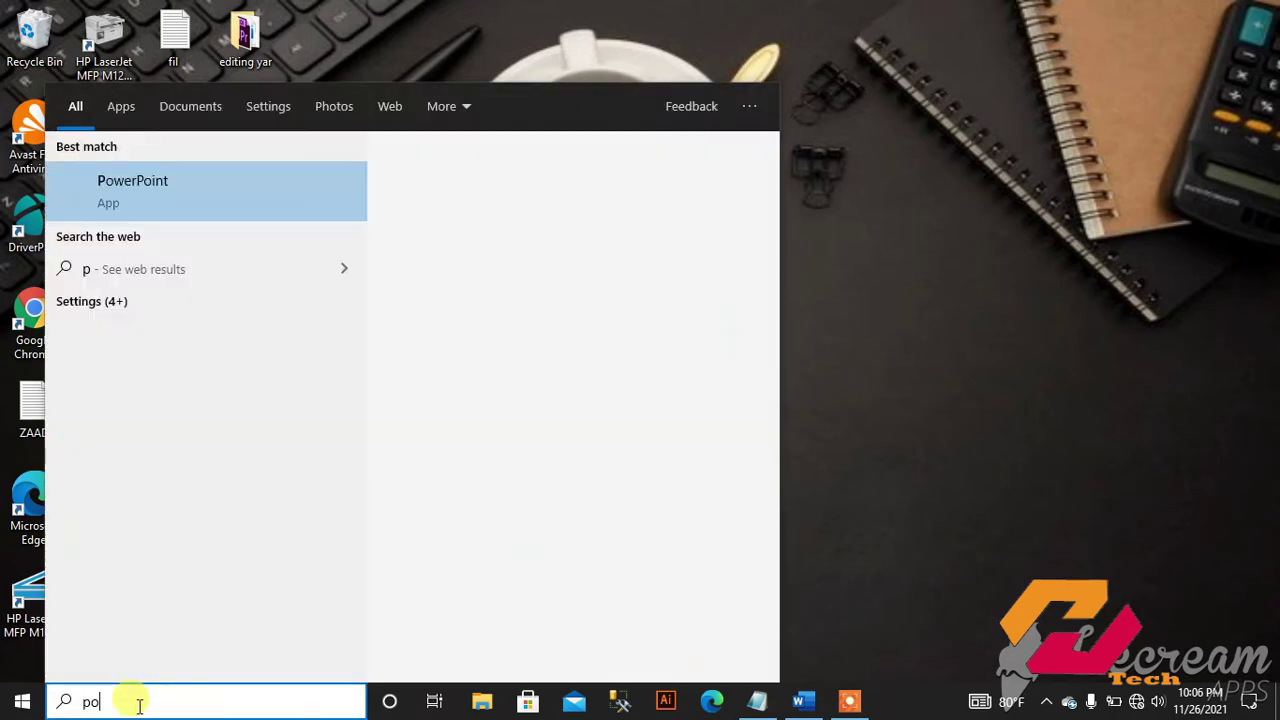
{"action": "type", "text": "werpoint"}
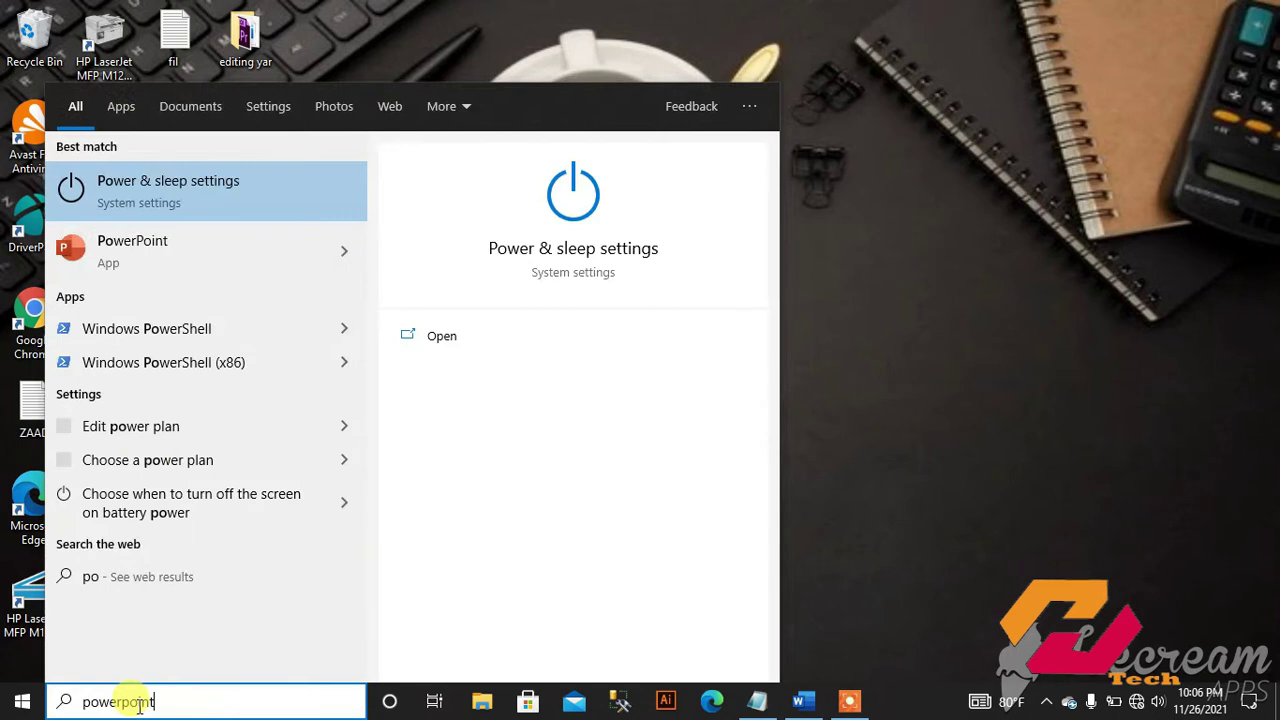
{"action": "left_click", "coordinate": [198, 208]}
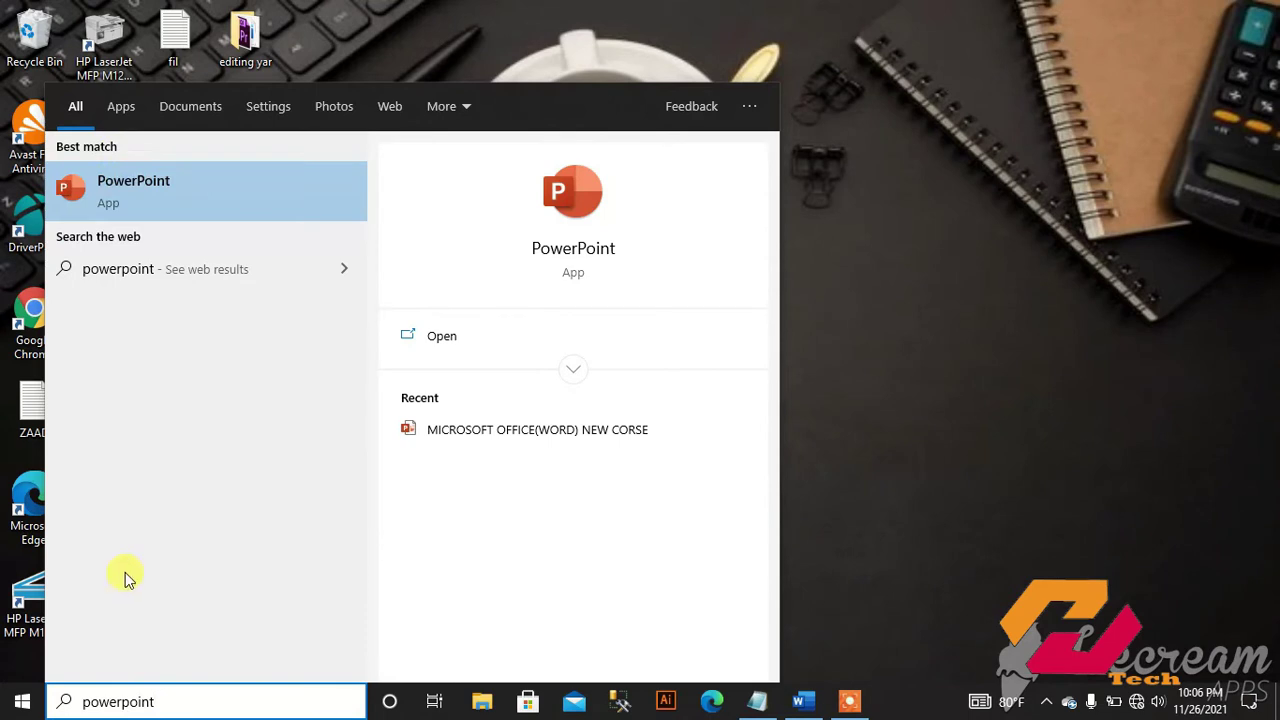
Step: Scroll through the Start menu app list, then search for 'powerpoint' again
{"action": "left_click", "coordinate": [20, 708]}
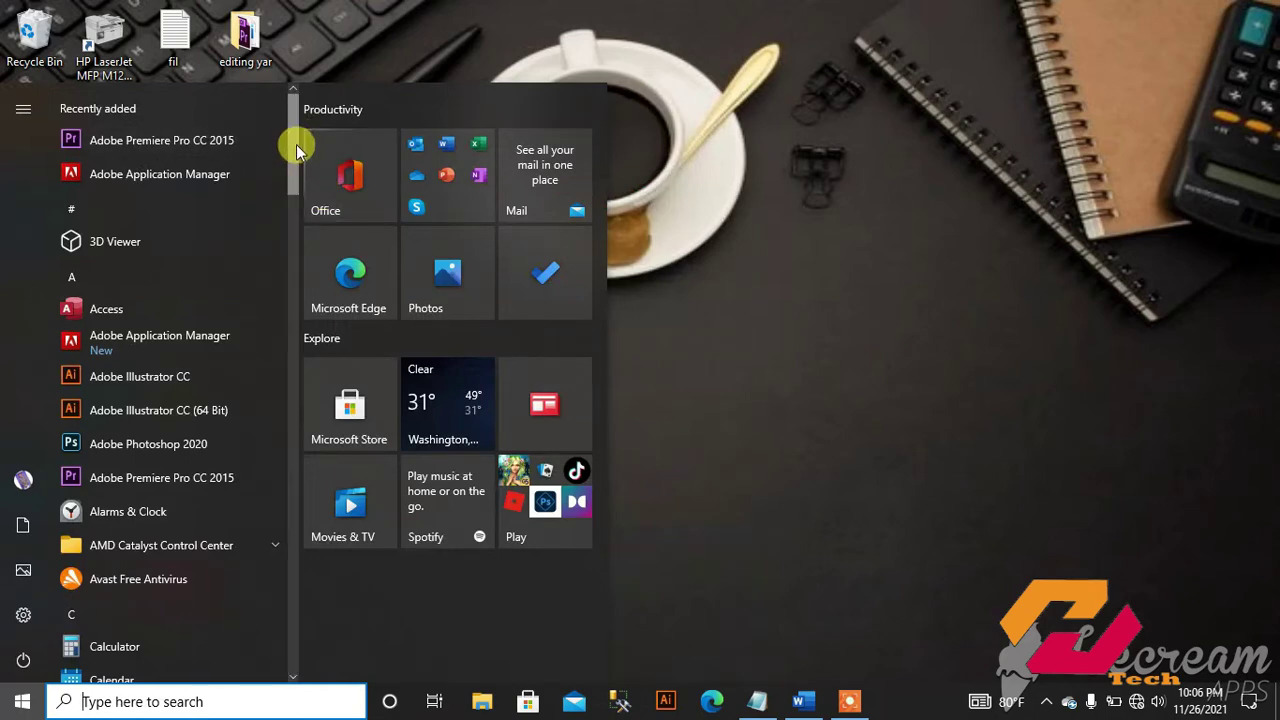
{"action": "left_click_drag", "start_coordinate": [296, 150], "coordinate": [296, 368]}
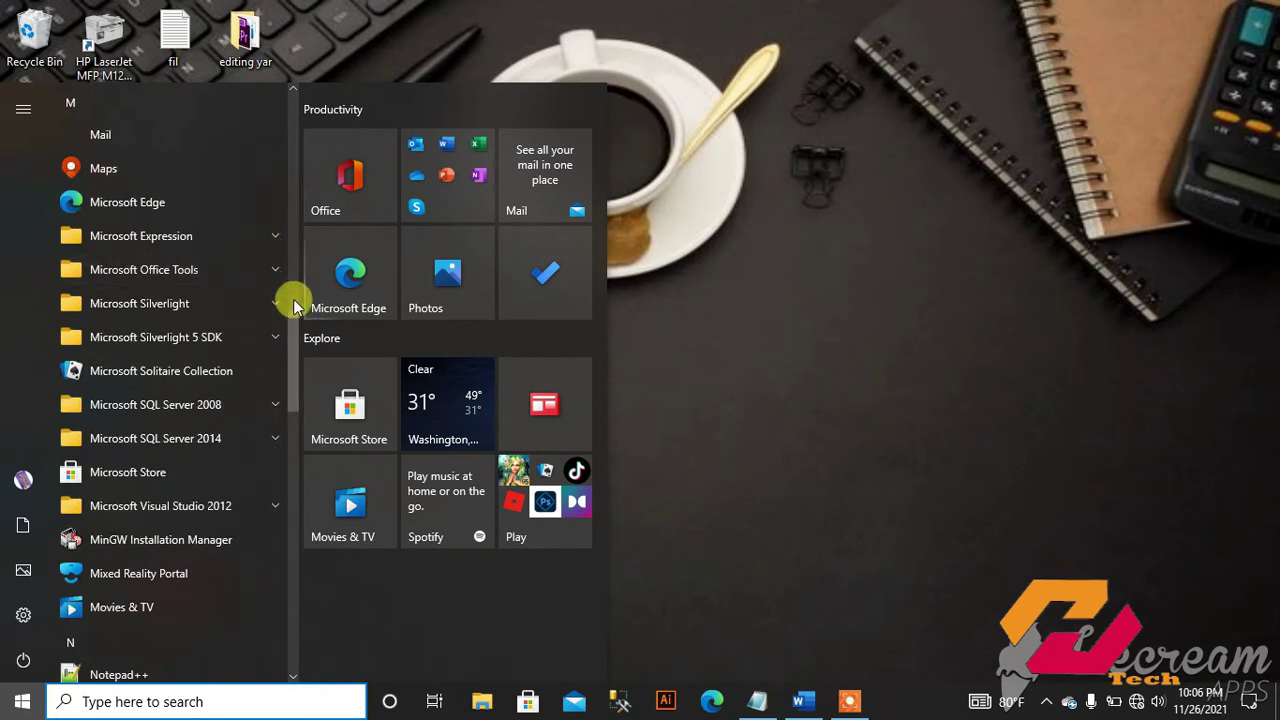
{"action": "scroll", "coordinate": [340, 368], "scroll_direction": "down", "scroll_amount": 5}
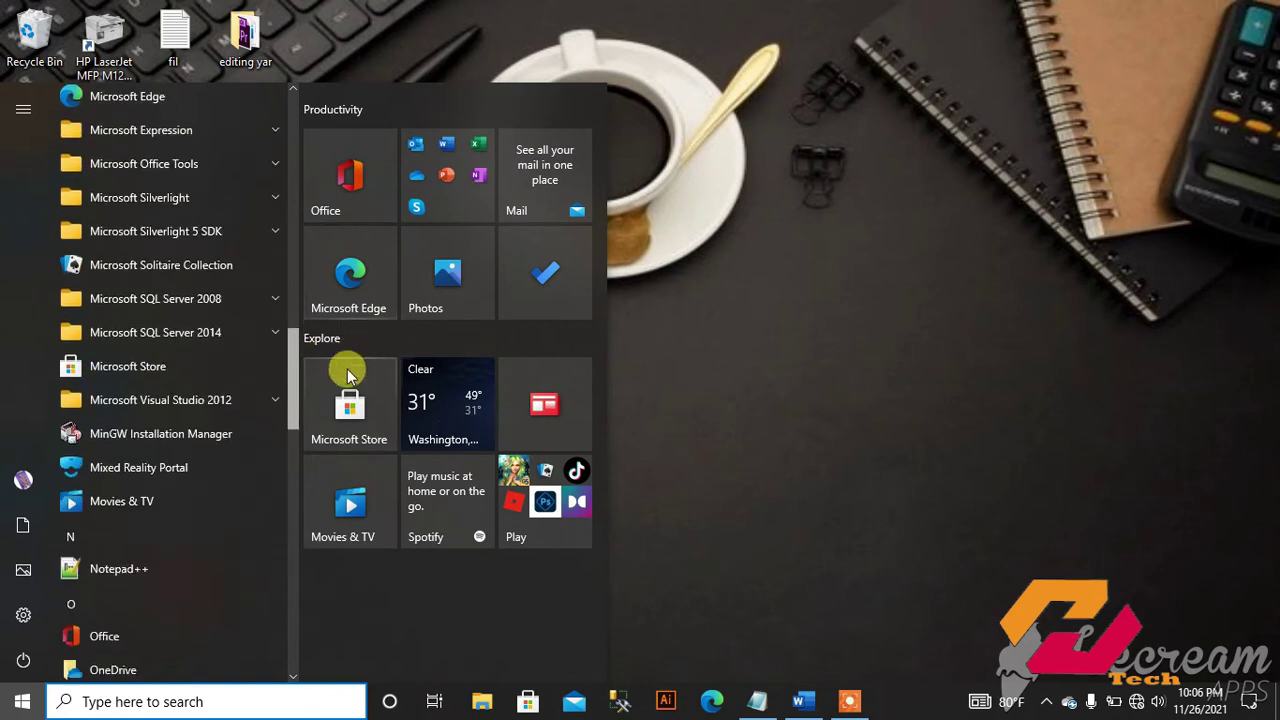
{"action": "scroll", "coordinate": [337, 480], "scroll_direction": "down", "scroll_amount": 3}
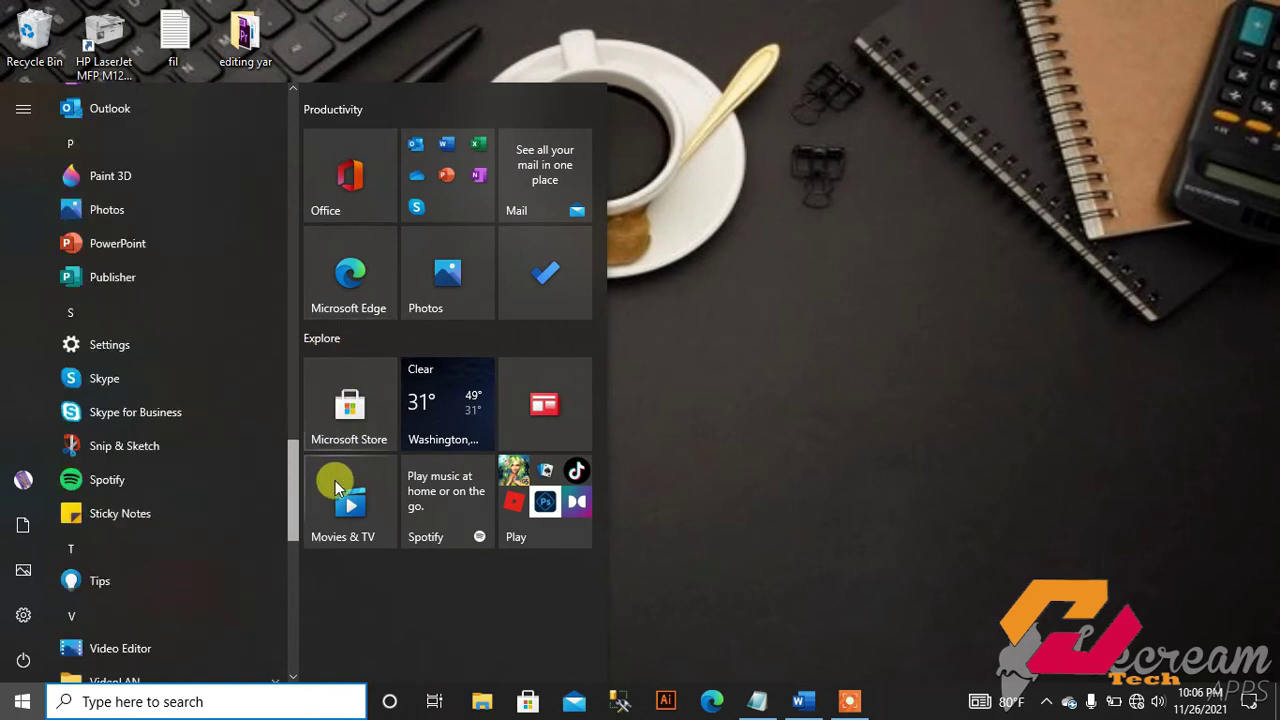
{"action": "scroll", "coordinate": [333, 540], "scroll_direction": "down", "scroll_amount": 4}
{"action": "scroll", "coordinate": [330, 545], "scroll_direction": "down", "scroll_amount": 2}
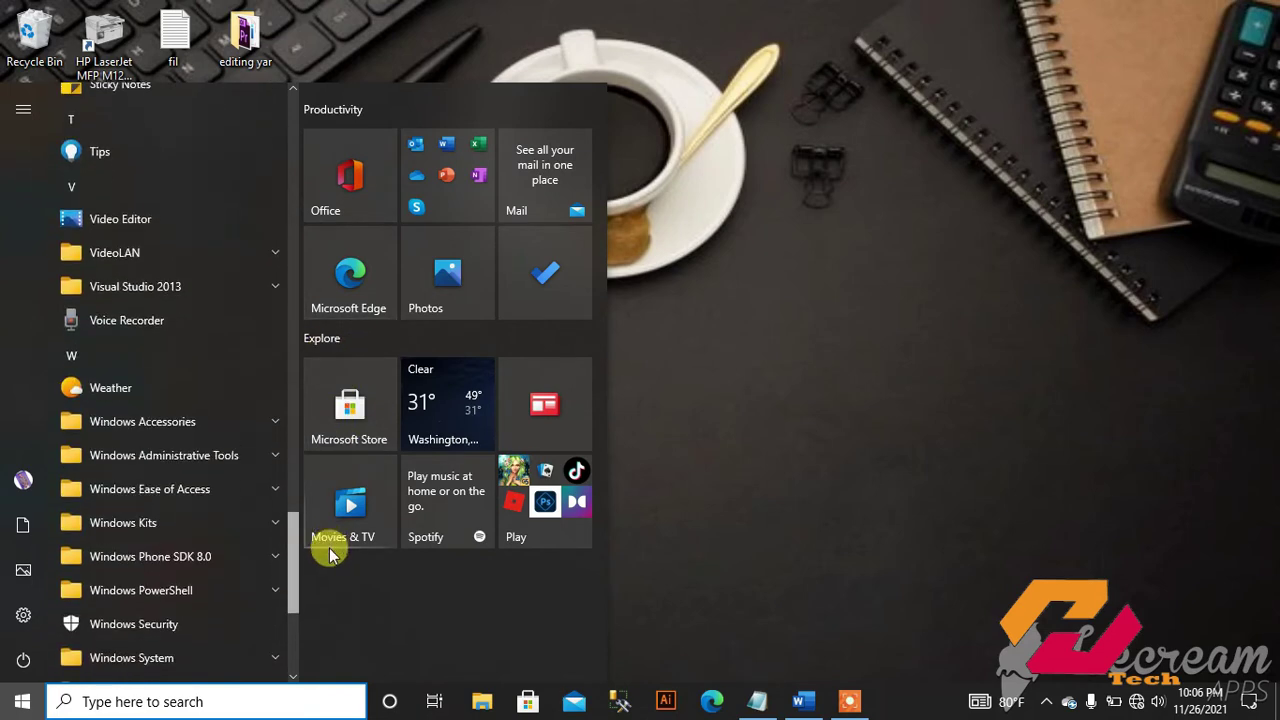
{"action": "scroll", "coordinate": [329, 560], "scroll_direction": "down", "scroll_amount": 2}
{"action": "scroll", "coordinate": [327, 580], "scroll_direction": "down", "scroll_amount": 2}
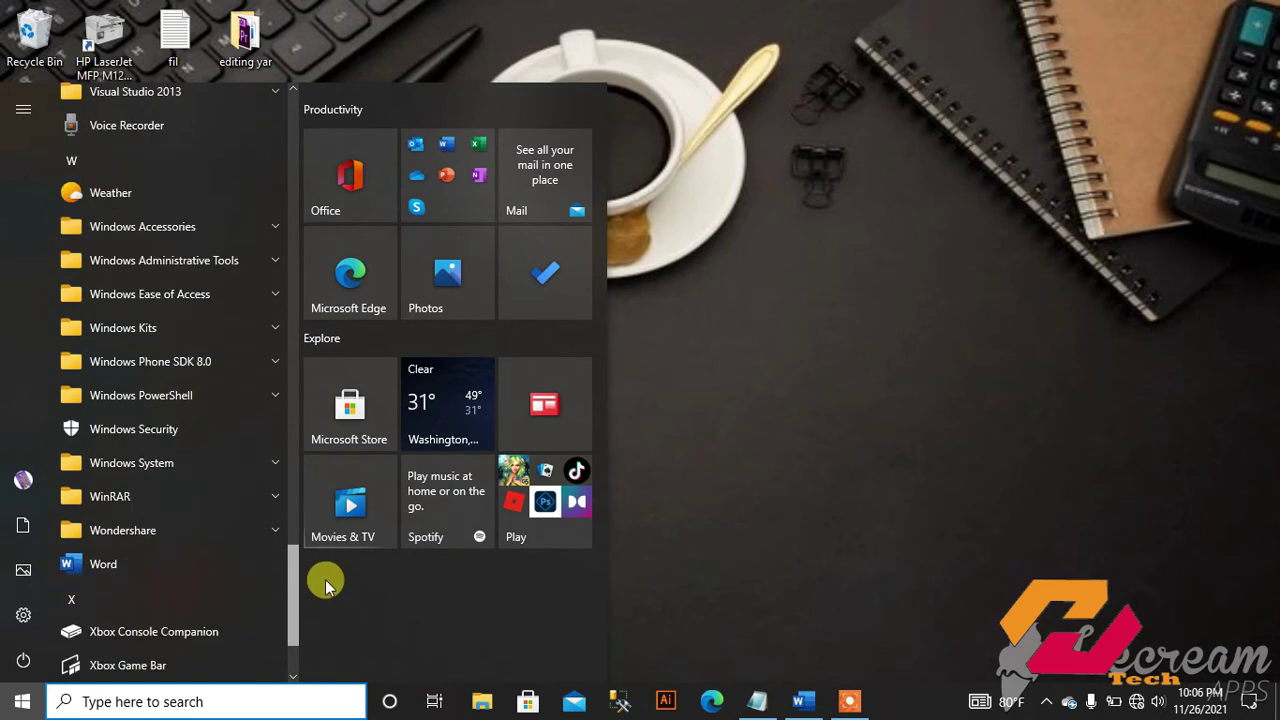
{"action": "scroll", "coordinate": [325, 590], "scroll_direction": "down", "scroll_amount": 1}
{"action": "scroll", "coordinate": [323, 592], "scroll_direction": "down", "scroll_amount": 2}
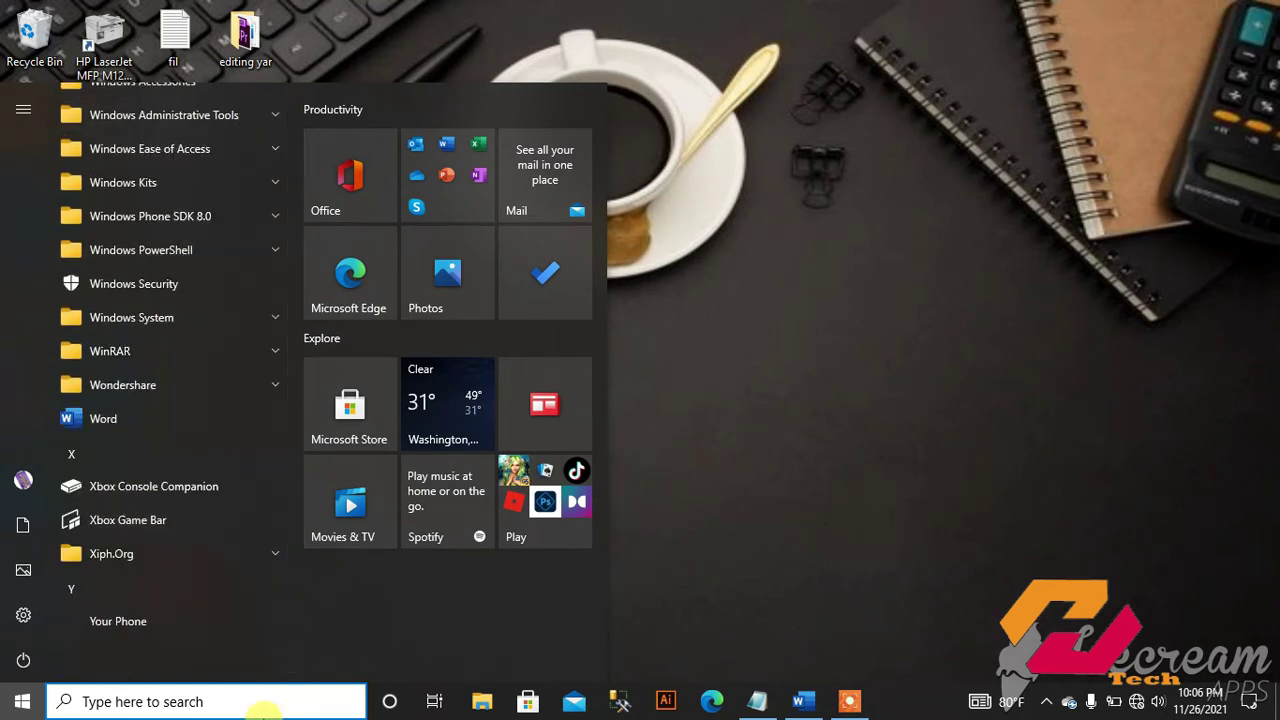
{"action": "left_click", "coordinate": [251, 701]}
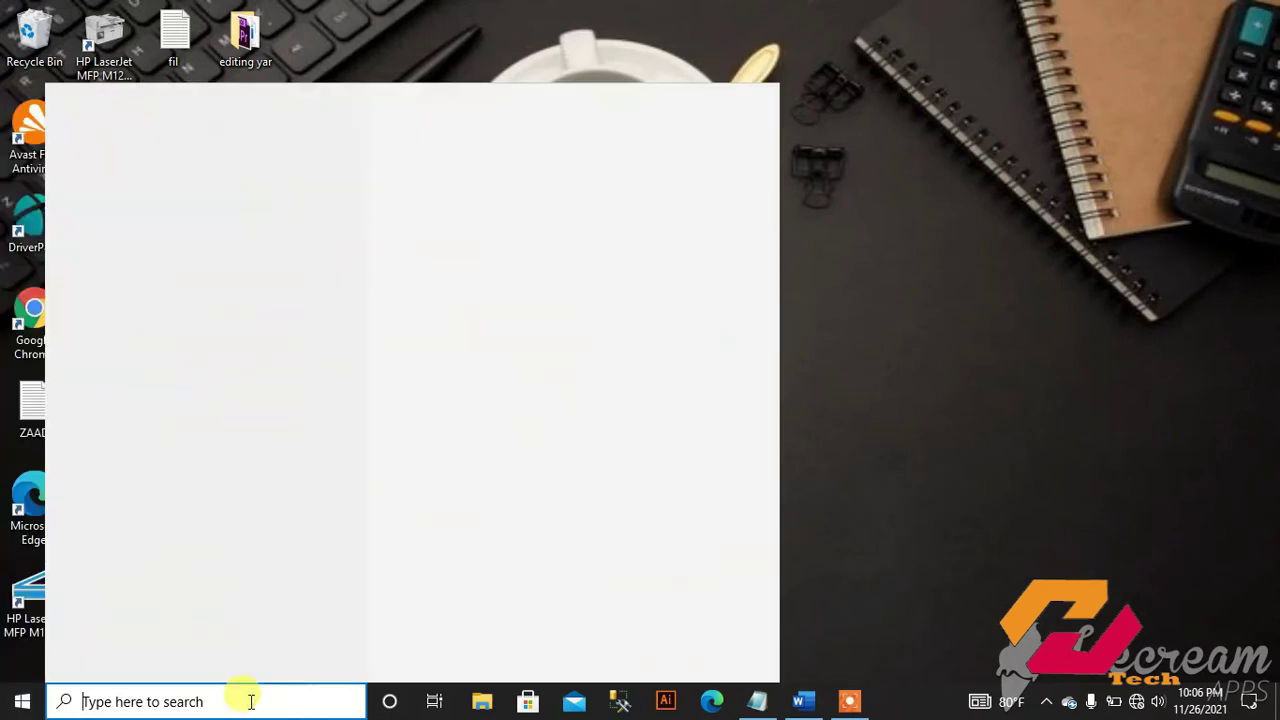
{"action": "type", "text": "power"}
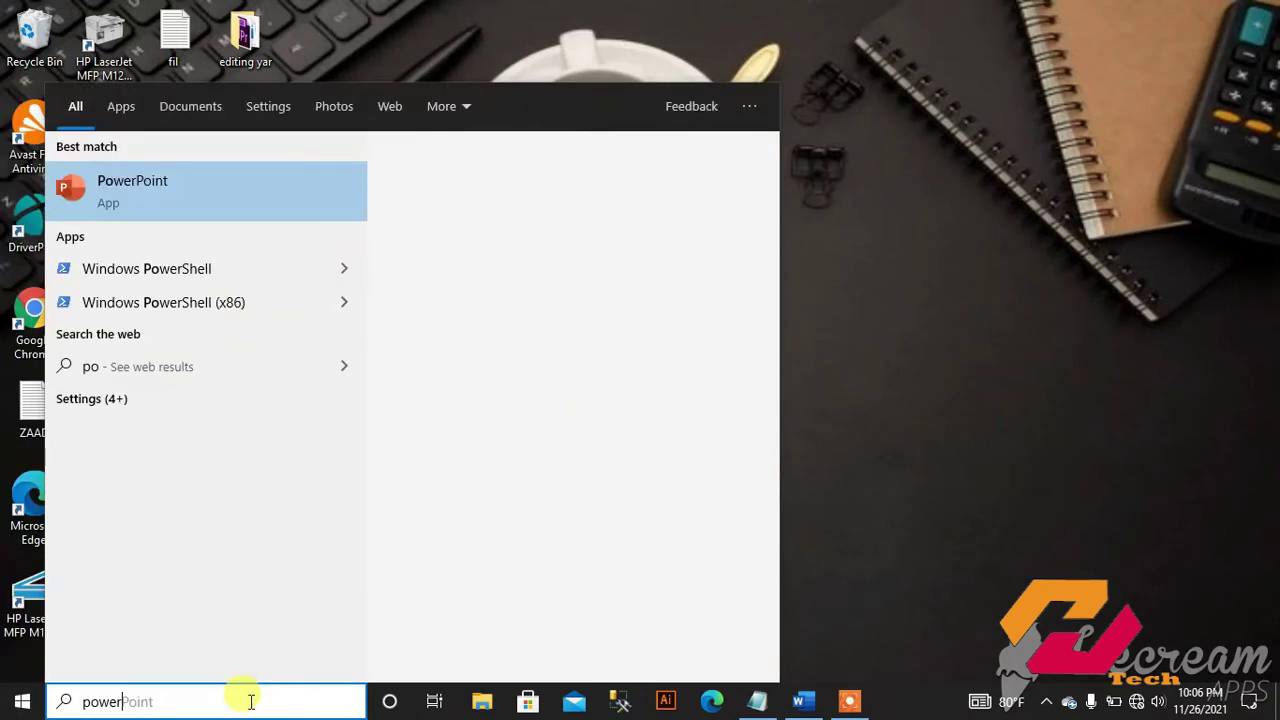
{"action": "type", "text": "point"}
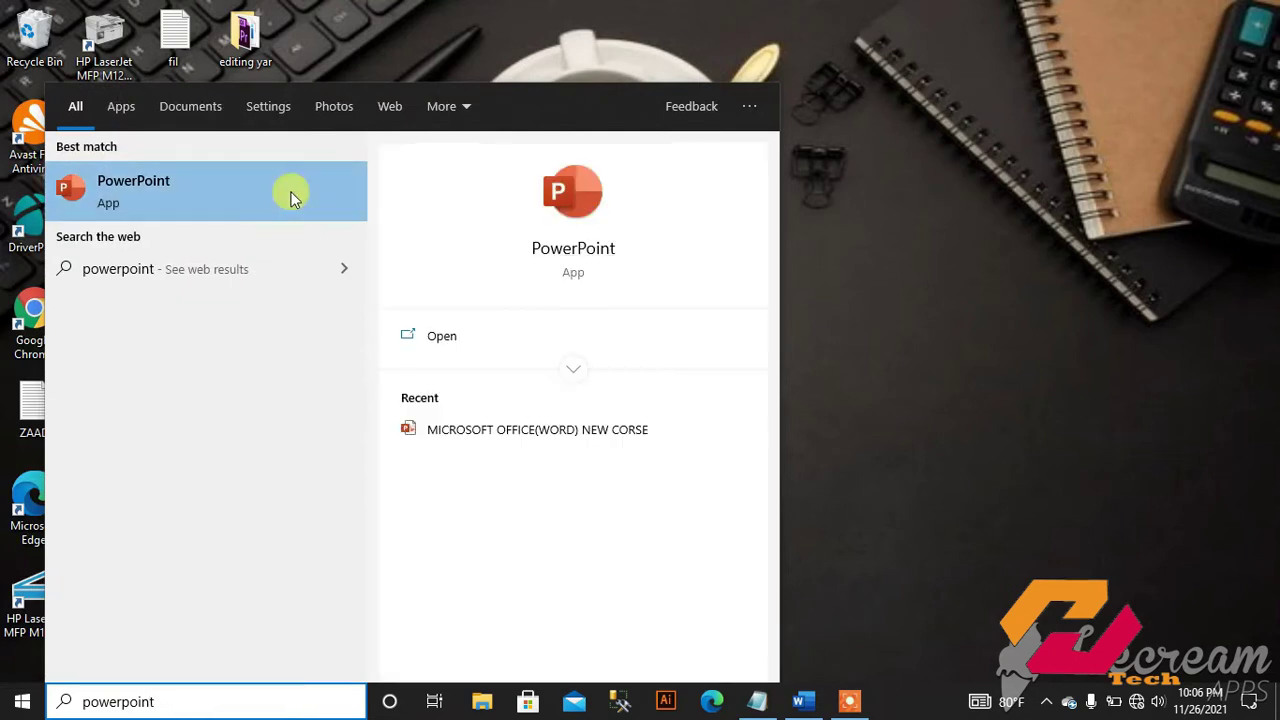
Step: Launch PowerPoint from the search result to reach its Home start screen
{"action": "left_click", "coordinate": [446, 338]}
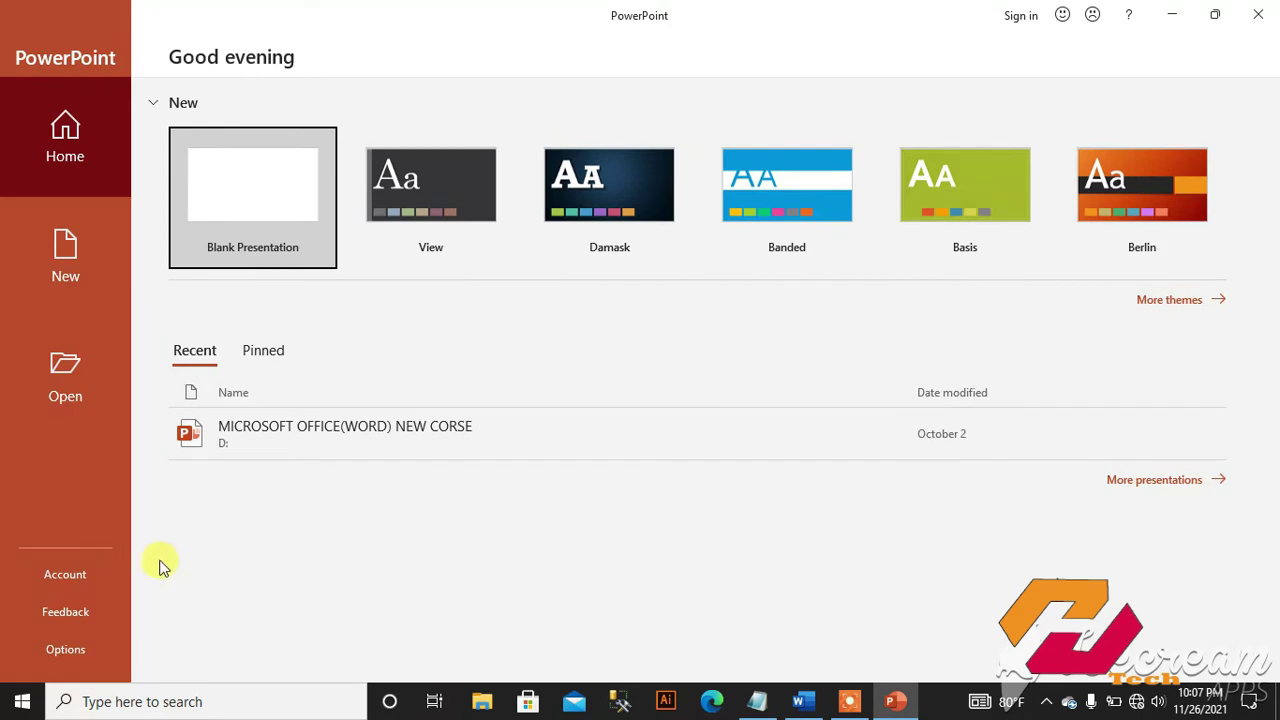
{"action": "left_click", "coordinate": [209, 542]}
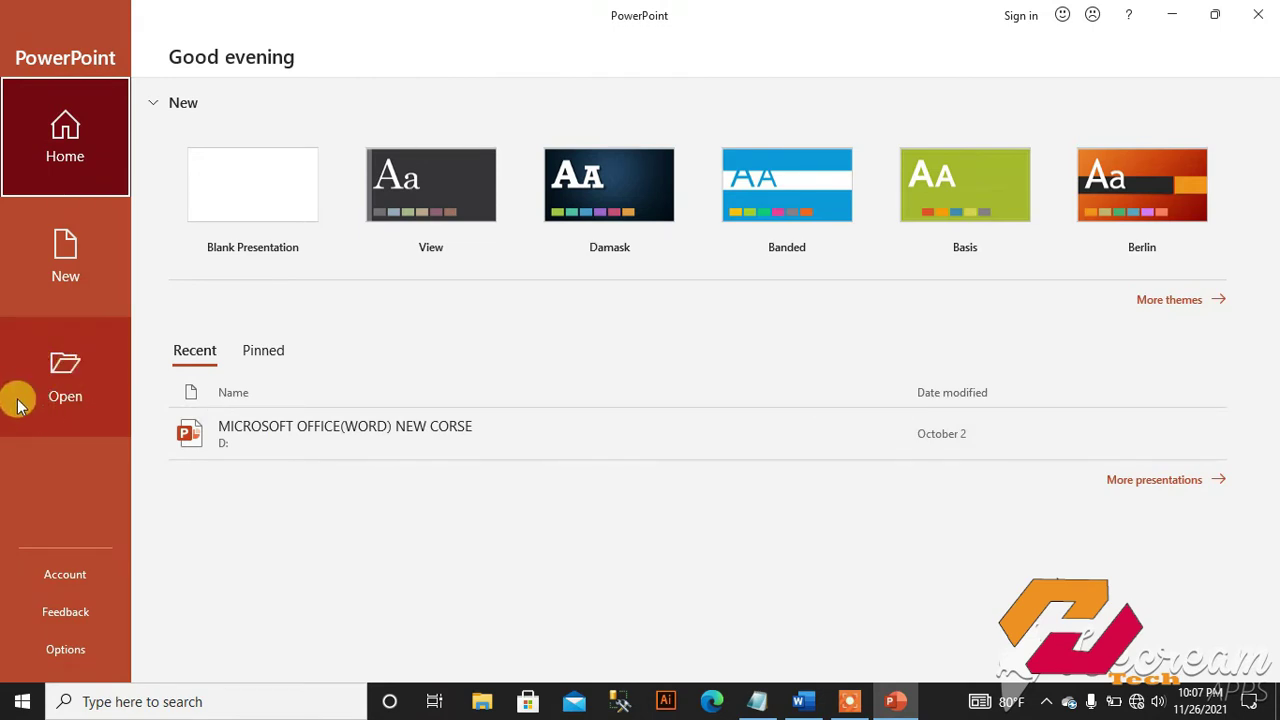
Step: Open the recent presentation 'MICROSOFT OFFICE(WORD) NEW CORSE' from the Open page
{"action": "left_click", "coordinate": [62, 350]}
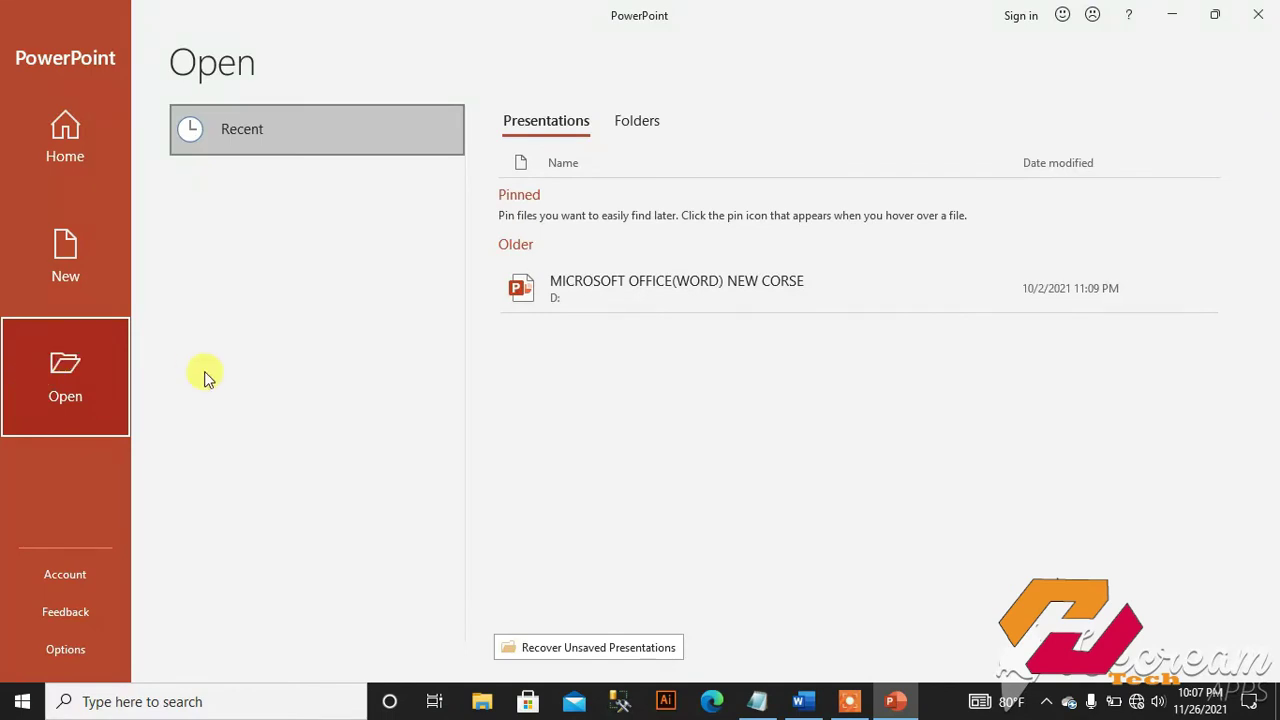
{"action": "left_click", "coordinate": [632, 289]}
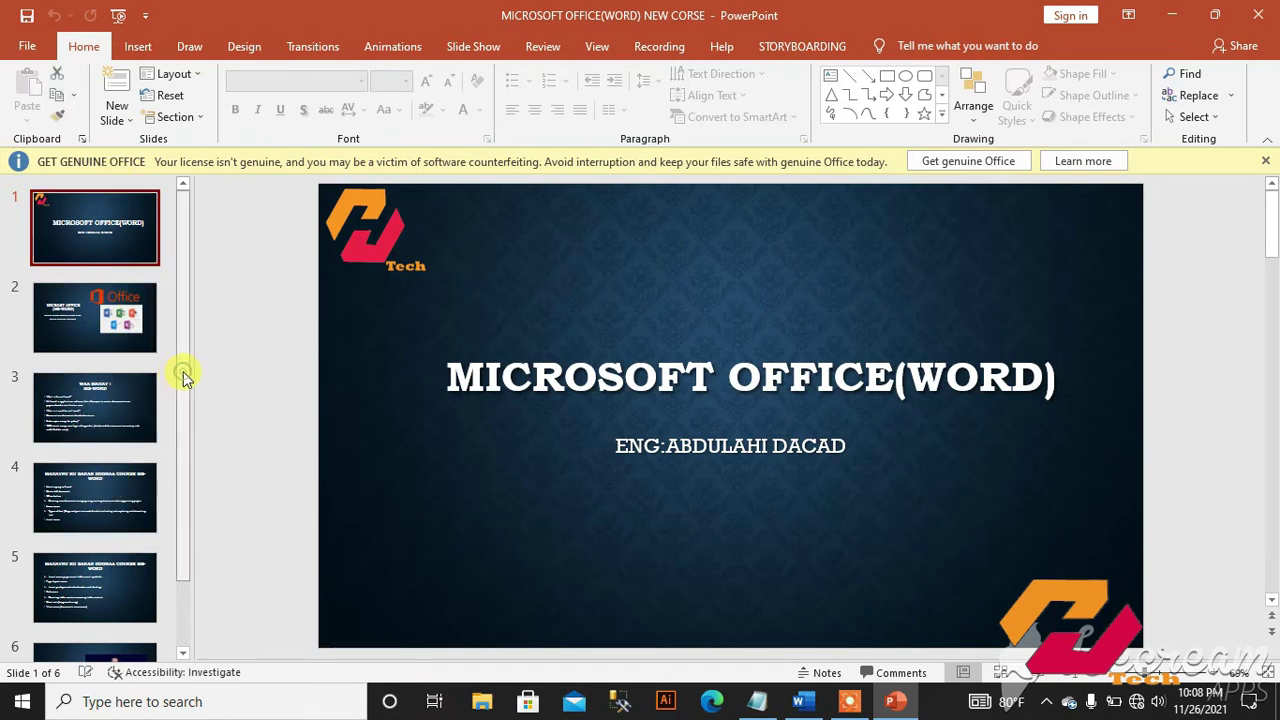
{"action": "scroll", "coordinate": [186, 408], "scroll_direction": "down", "scroll_amount": 2}
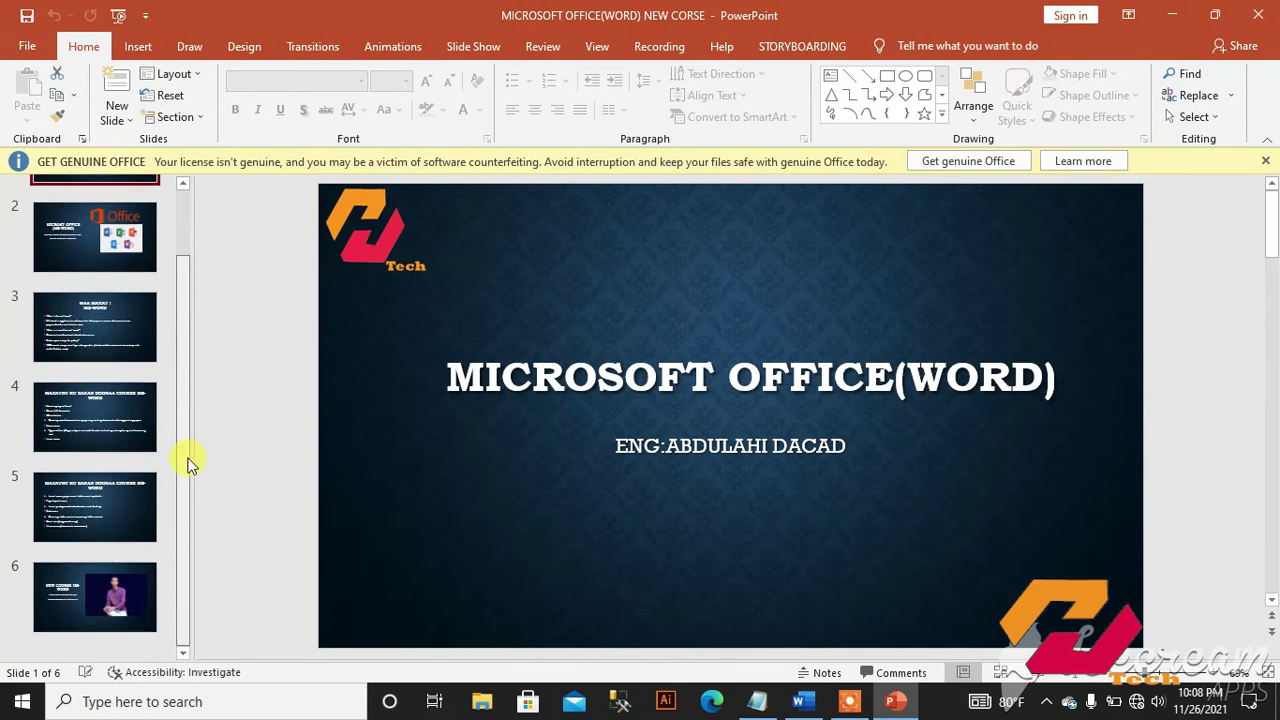
{"action": "scroll", "coordinate": [182, 400], "scroll_direction": "up", "scroll_amount": 1}
{"action": "scroll", "coordinate": [181, 340], "scroll_direction": "up", "scroll_amount": 1}
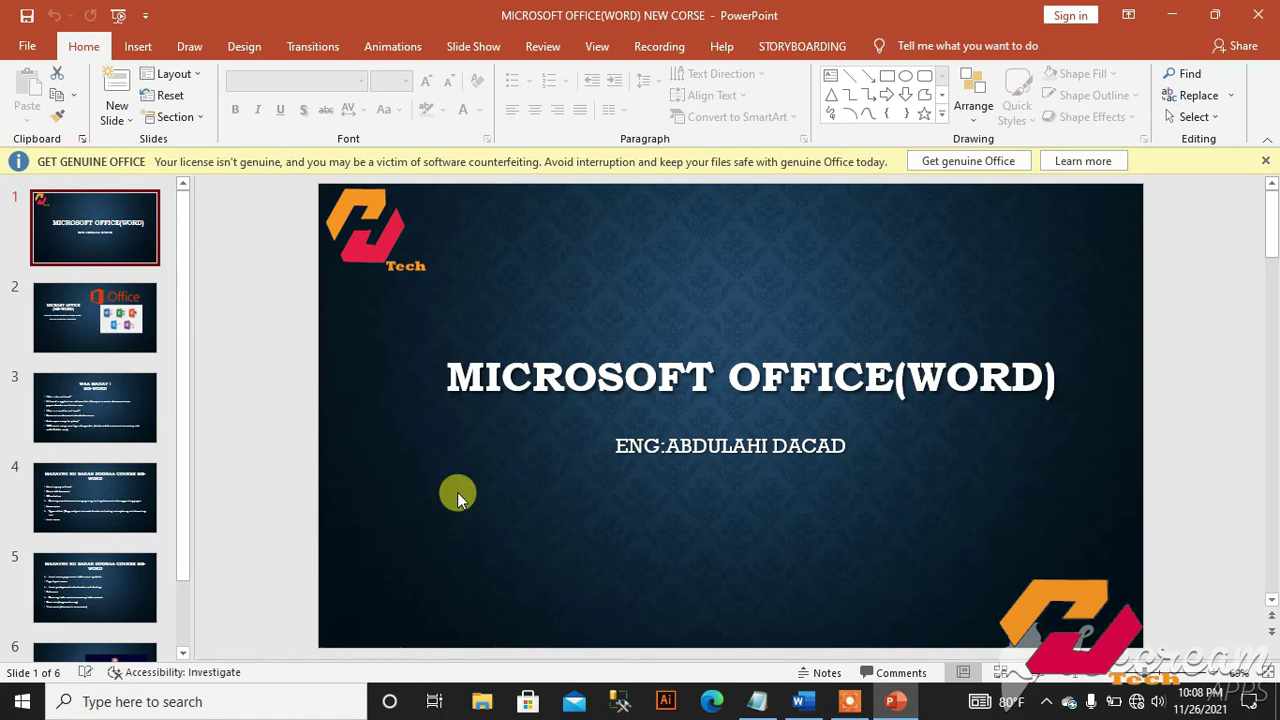
{"action": "key", "text": "ctrl+o"}
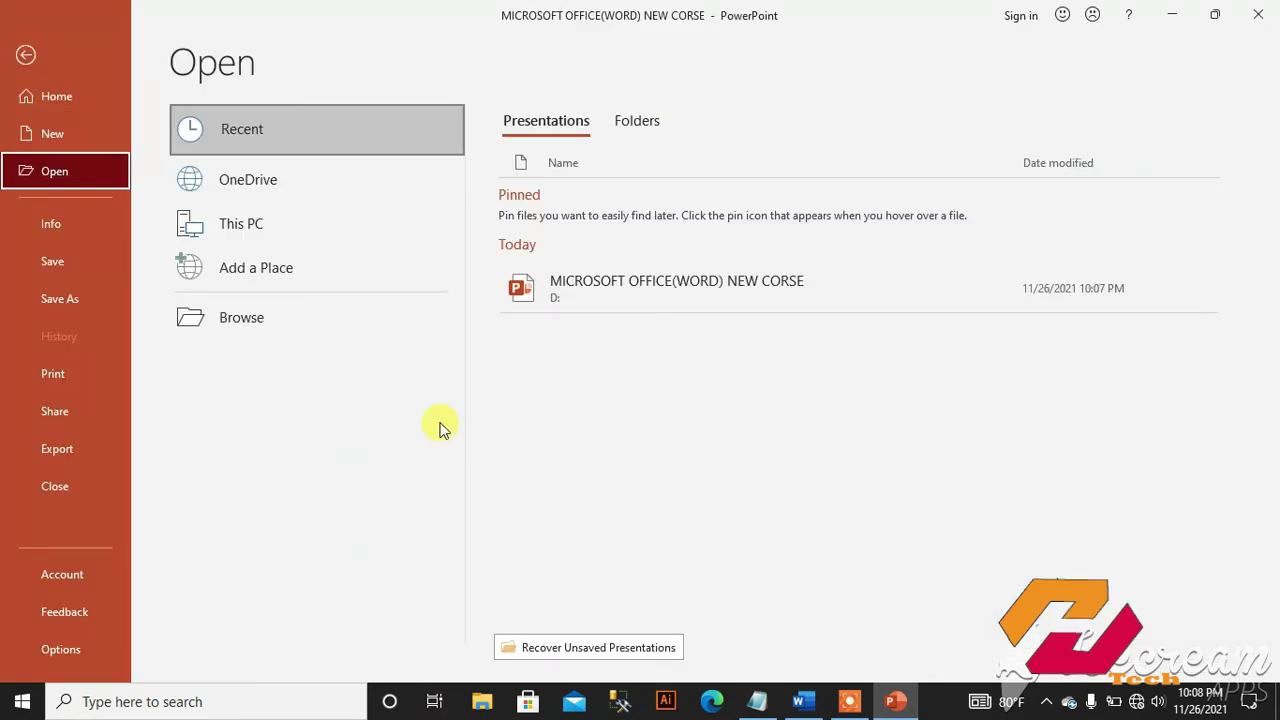
{"action": "left_click", "coordinate": [262, 313]}
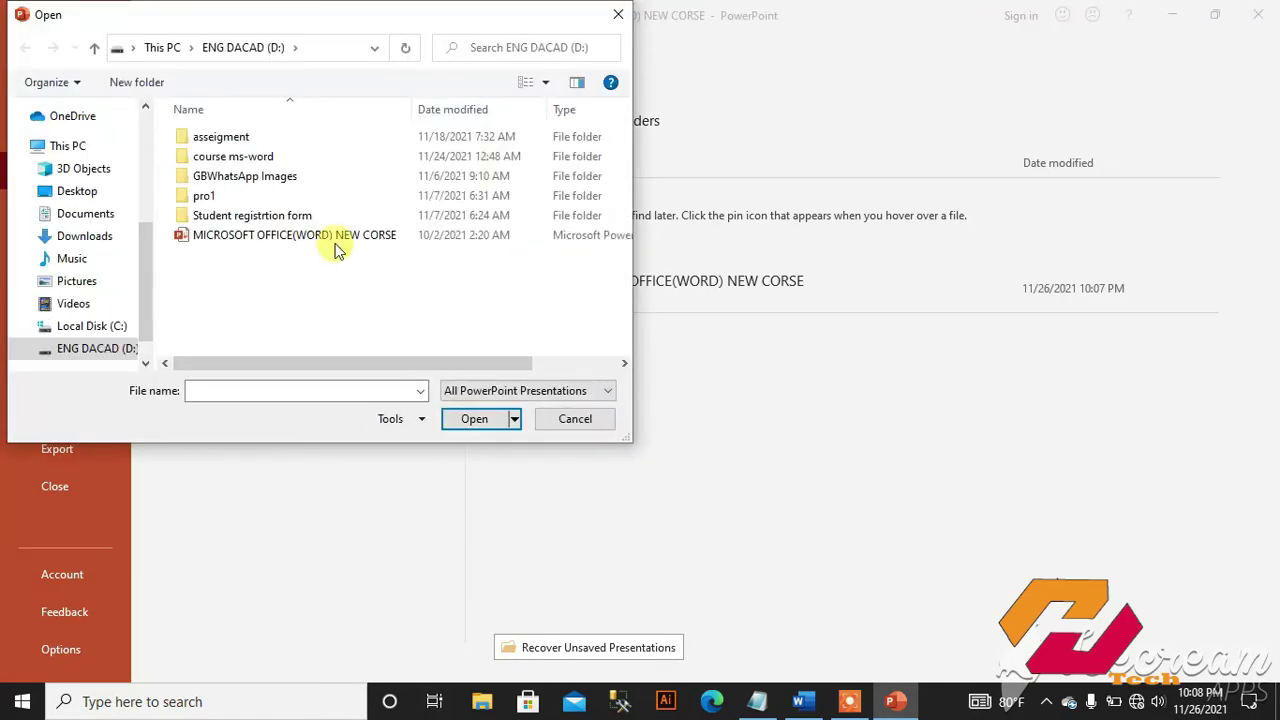
{"action": "left_click", "coordinate": [357, 240]}
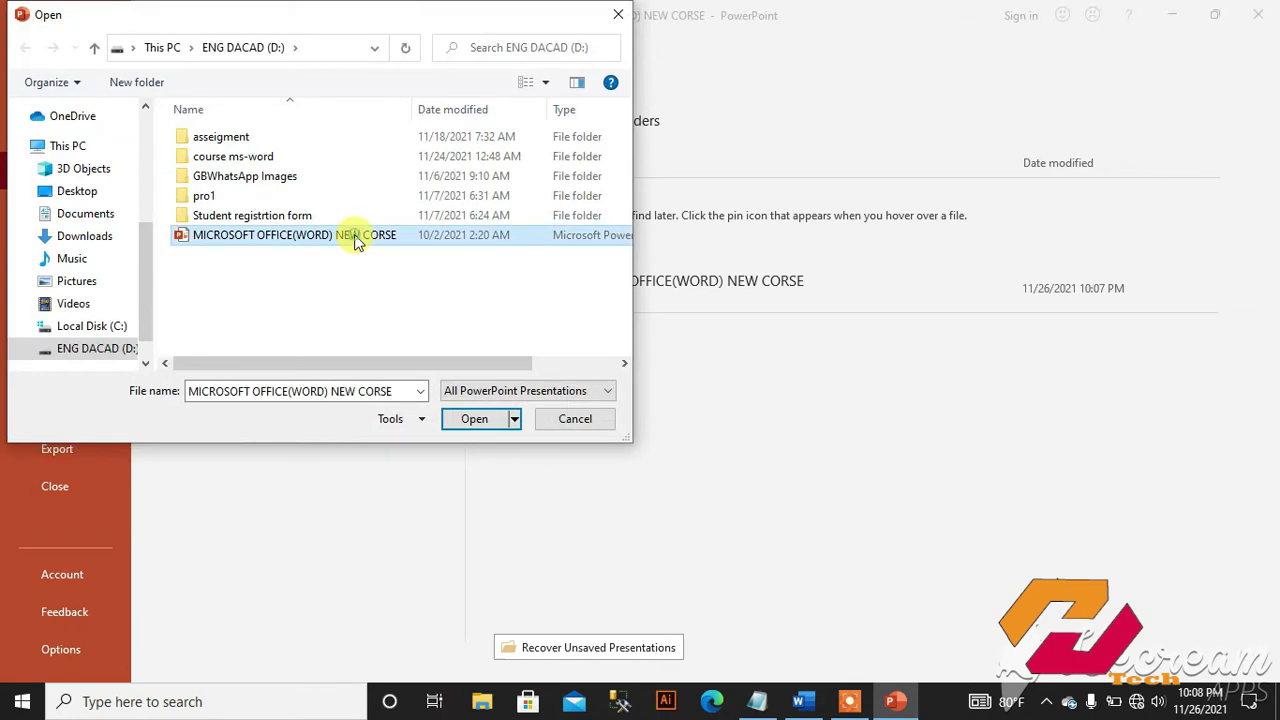
{"action": "left_click", "coordinate": [474, 420]}
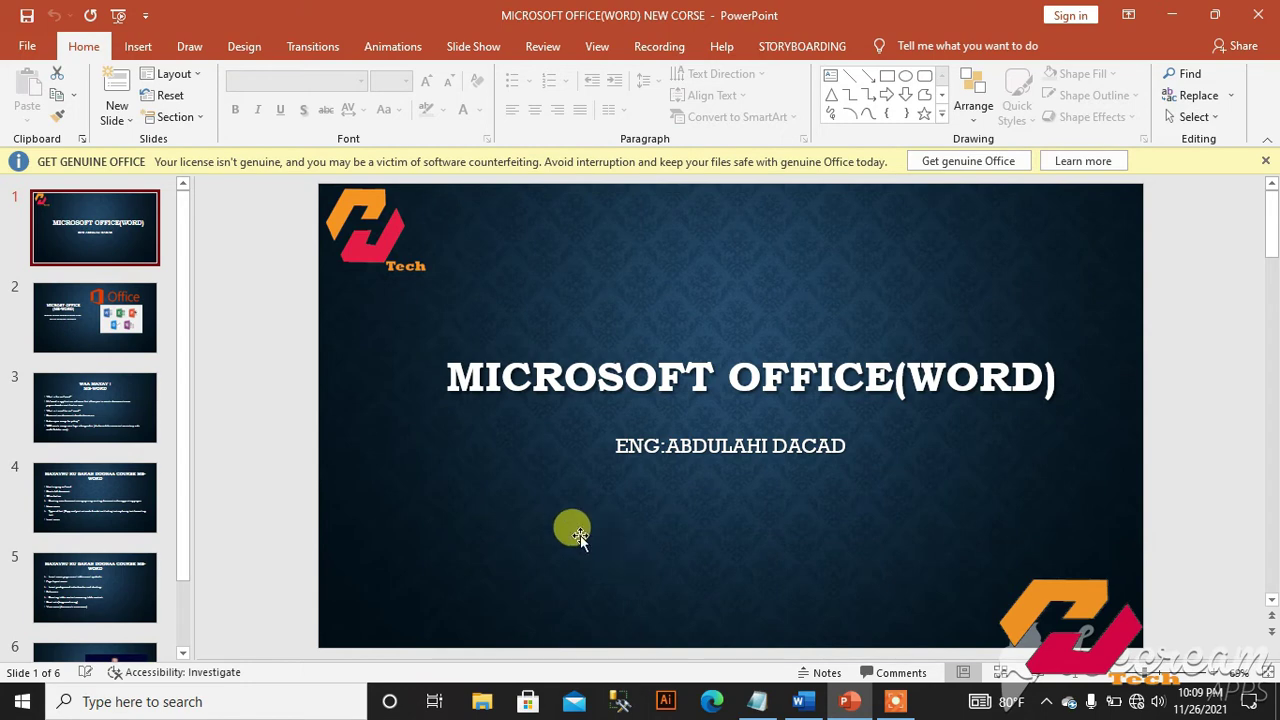
Step: Return to the File backstage Home page showing new-presentation themes and the recent file
{"action": "left_click", "coordinate": [28, 50]}
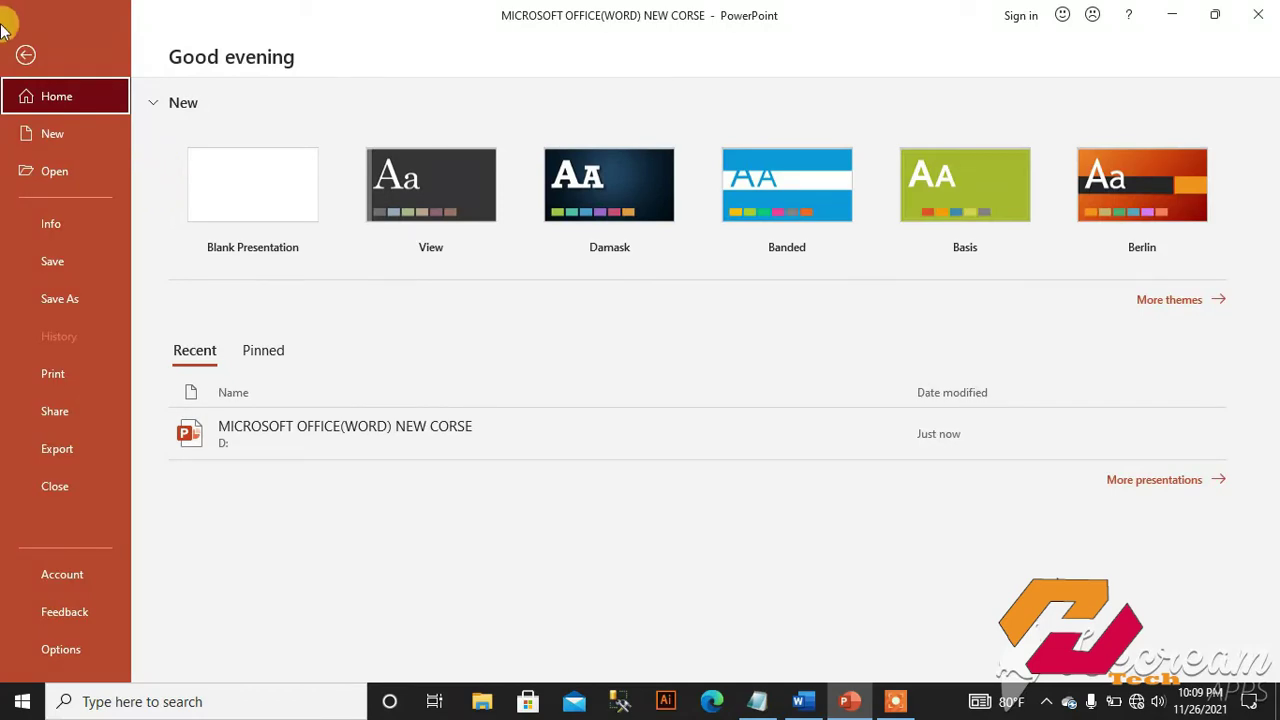
{"action": "left_click", "coordinate": [25, 55]}
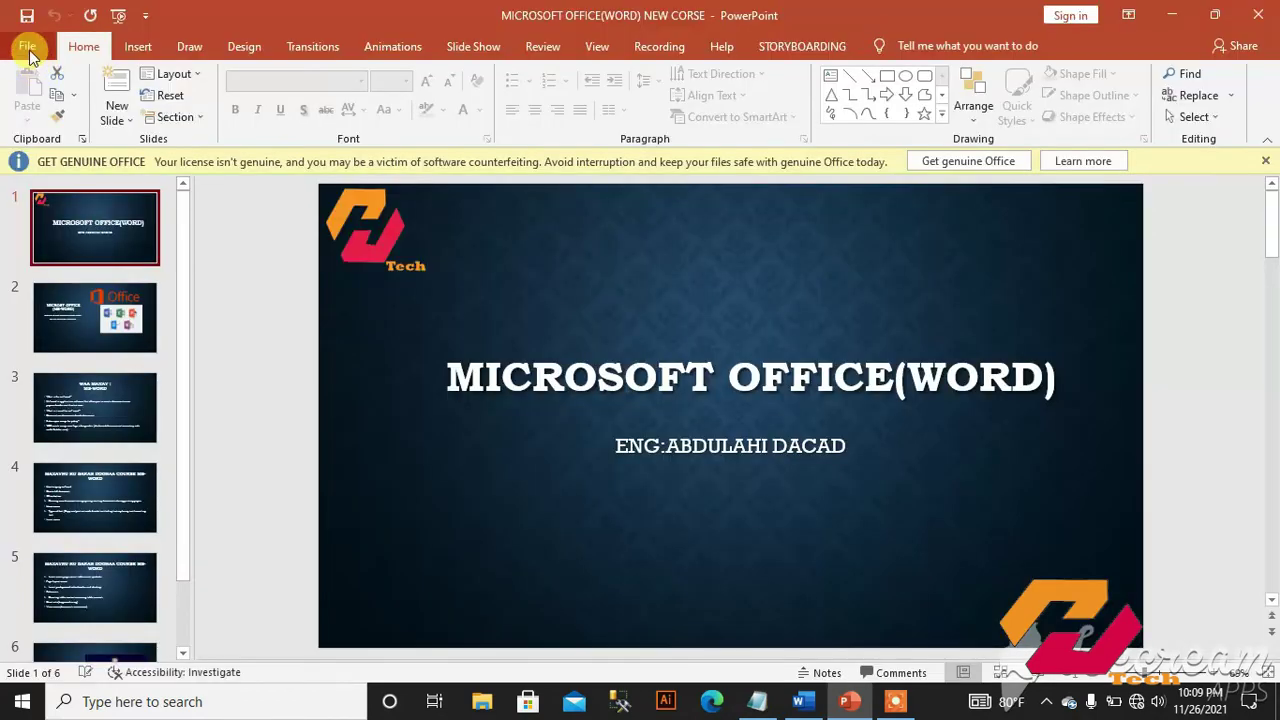
{"action": "left_click", "coordinate": [28, 48]}
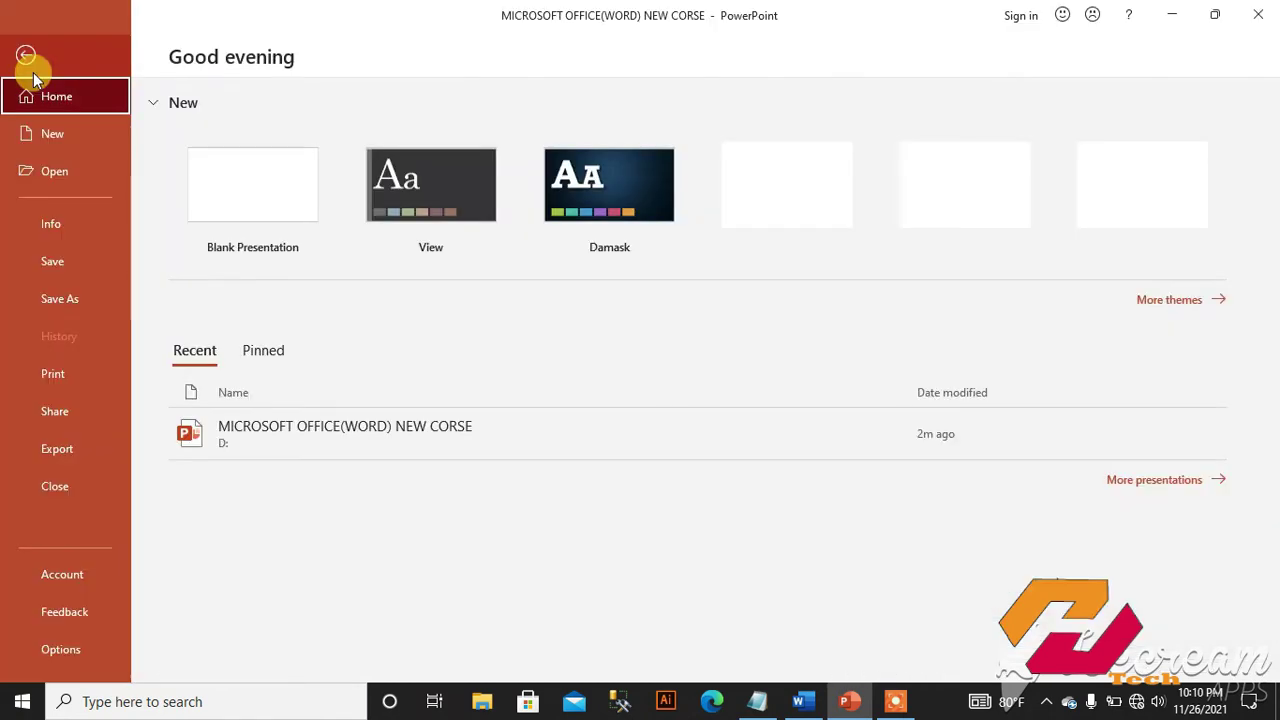
Step: Browse the New page's template gallery from Blank Presentation through Wood Type
{"action": "left_click", "coordinate": [50, 135]}
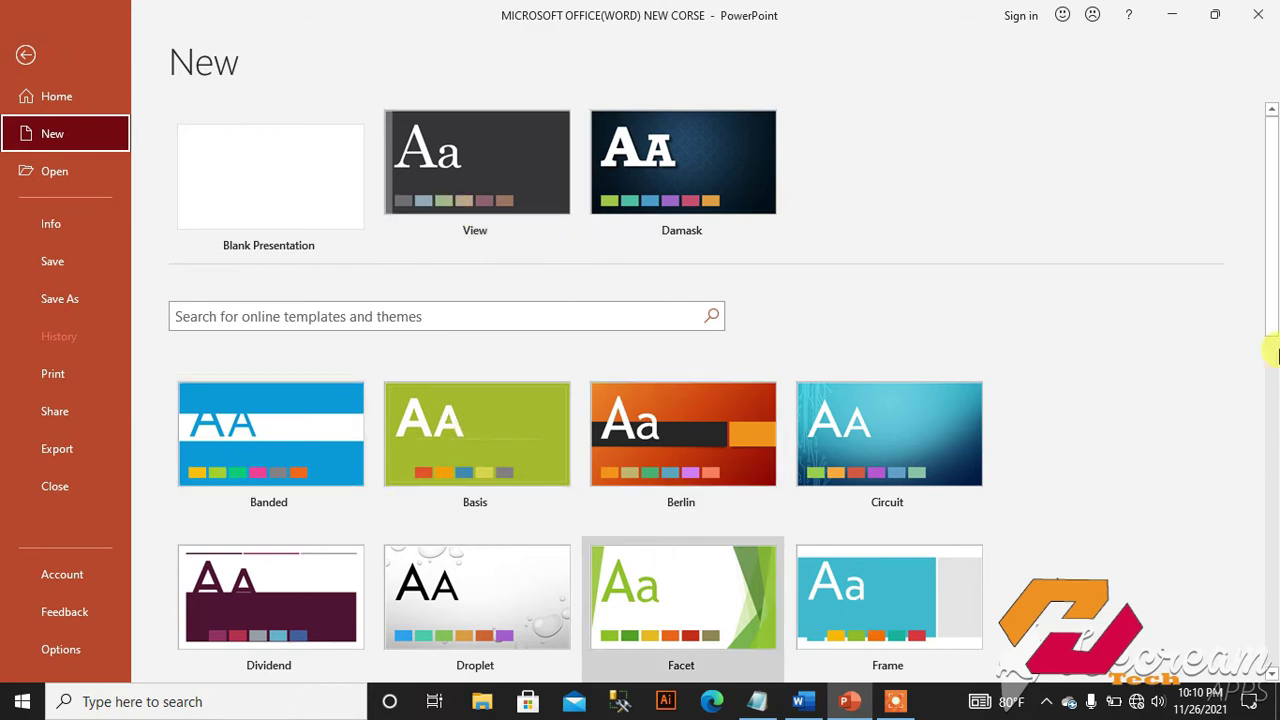
{"action": "left_click_drag", "start_coordinate": [1270, 312], "coordinate": [1270, 393]}
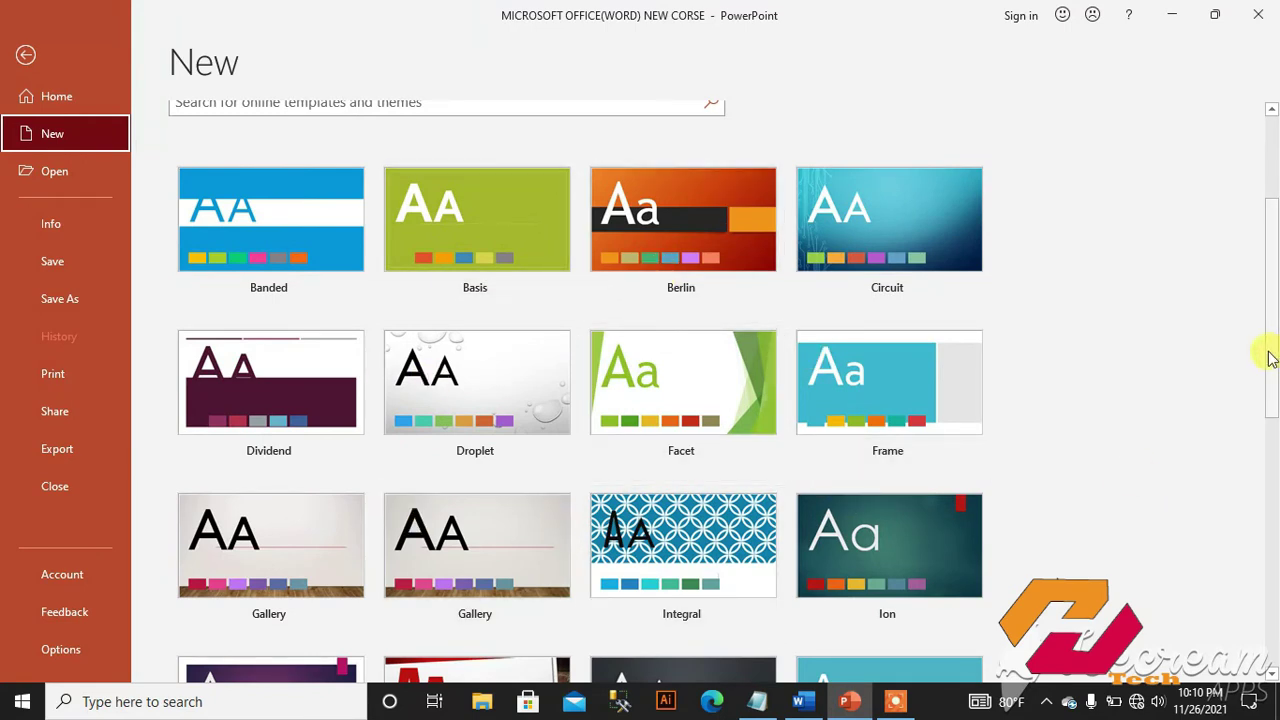
{"action": "mouse_move", "coordinate": [1270, 364]}
{"action": "left_mouse_down"}
{"action": "mouse_move", "coordinate": [1272, 600]}
{"action": "mouse_move", "coordinate": [1254, 386]}
{"action": "mouse_move", "coordinate": [1210, 313]}
{"action": "mouse_move", "coordinate": [1236, 224]}
{"action": "left_mouse_up"}
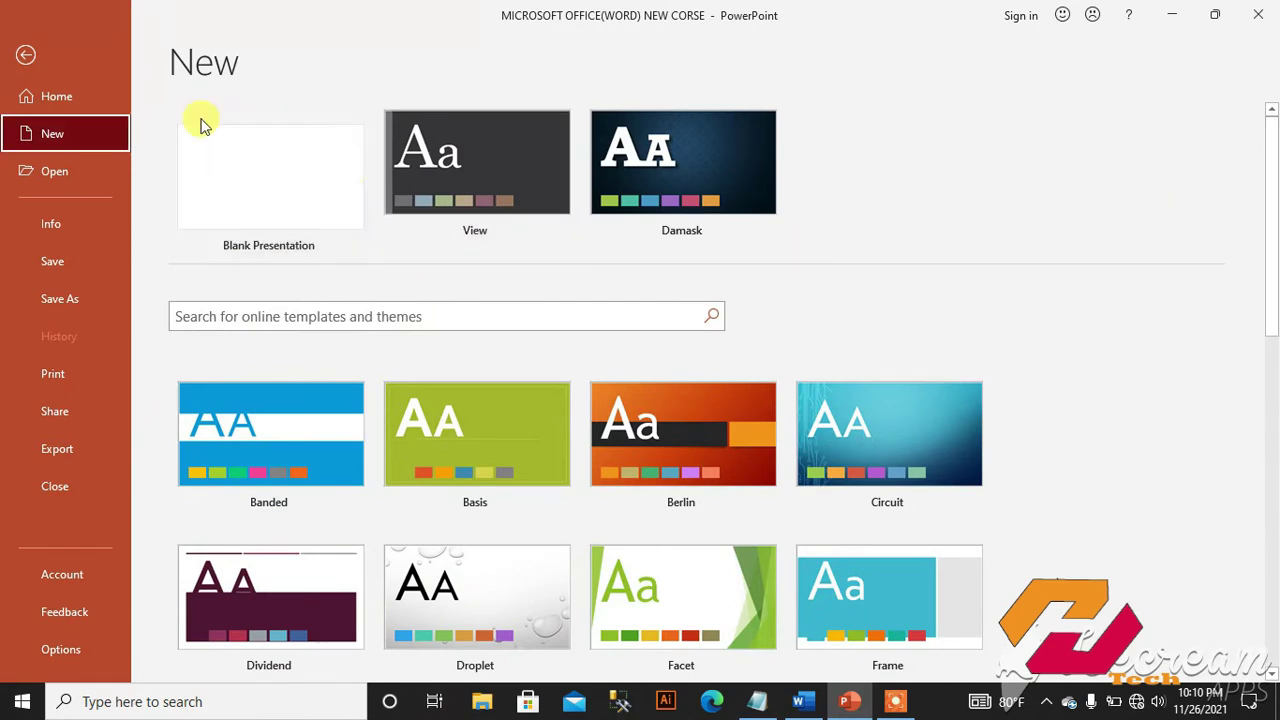
Step: Create a blank presentation and type the title 'Presantation of health' on its title slide
{"action": "left_click", "coordinate": [258, 185]}
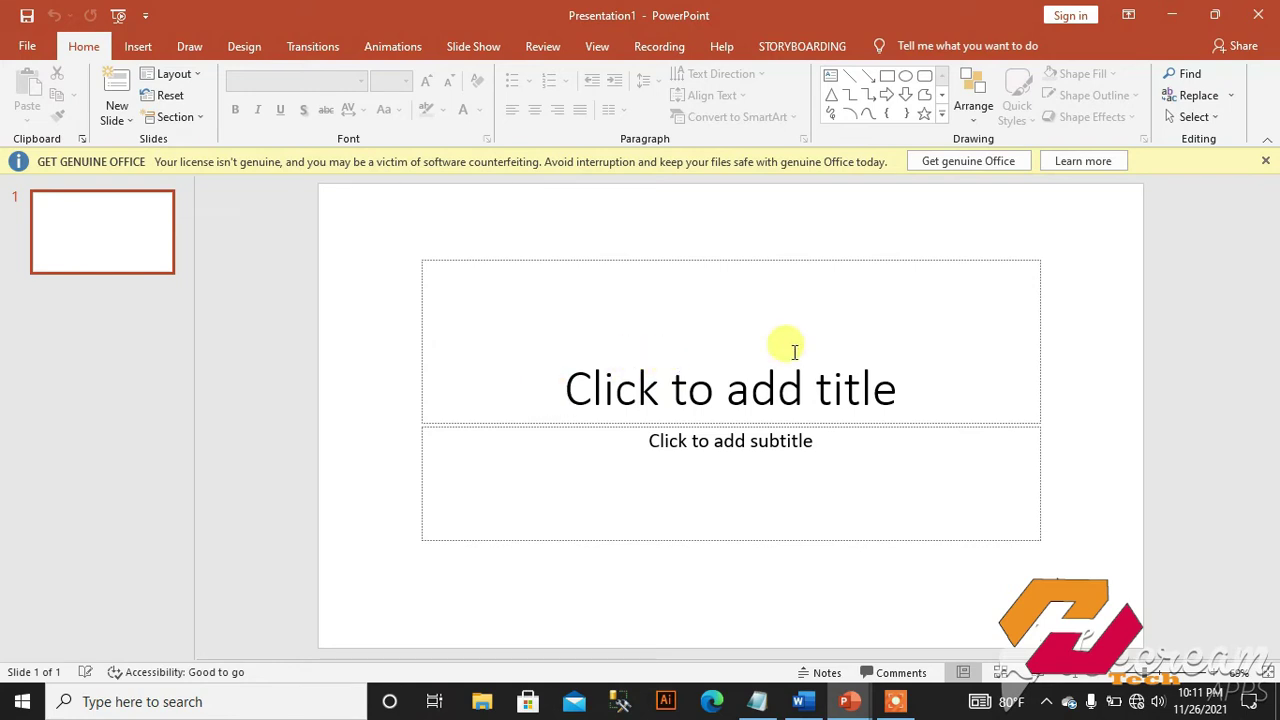
{"action": "left_click", "coordinate": [811, 381]}
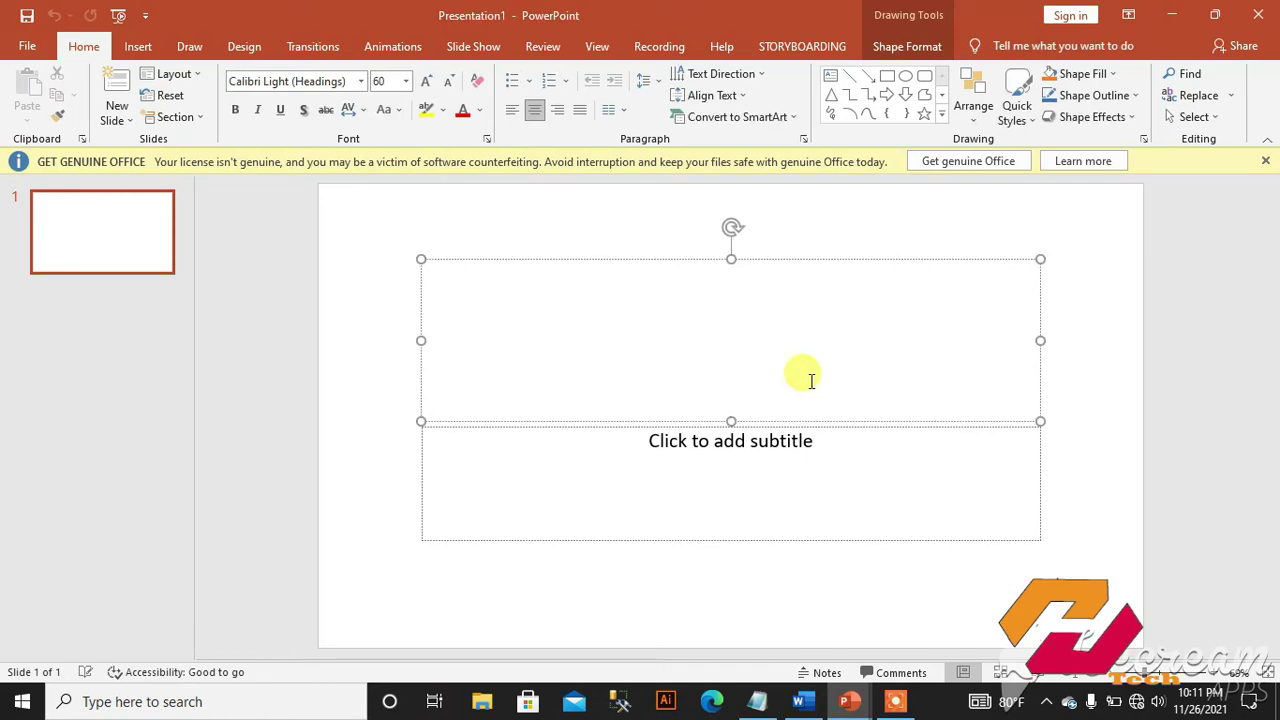
{"action": "type", "text": "p"}
{"action": "type", "text": "re"}
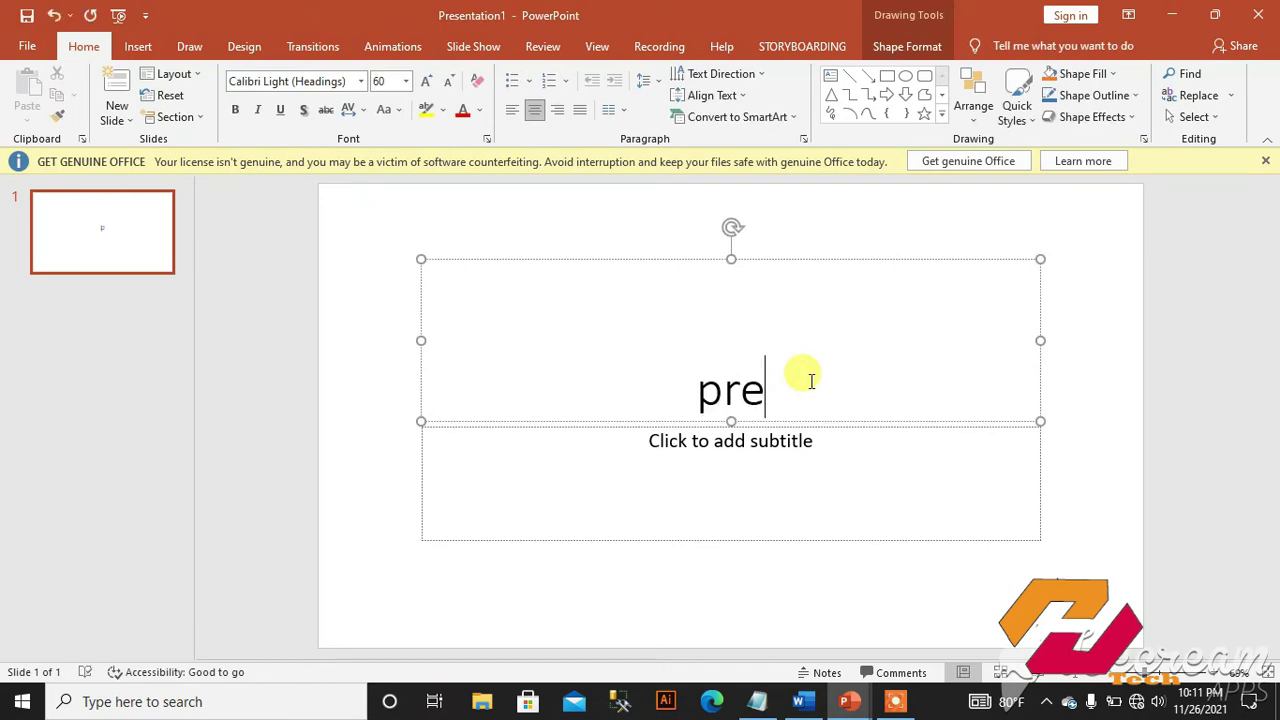
{"action": "type", "text": "s"}
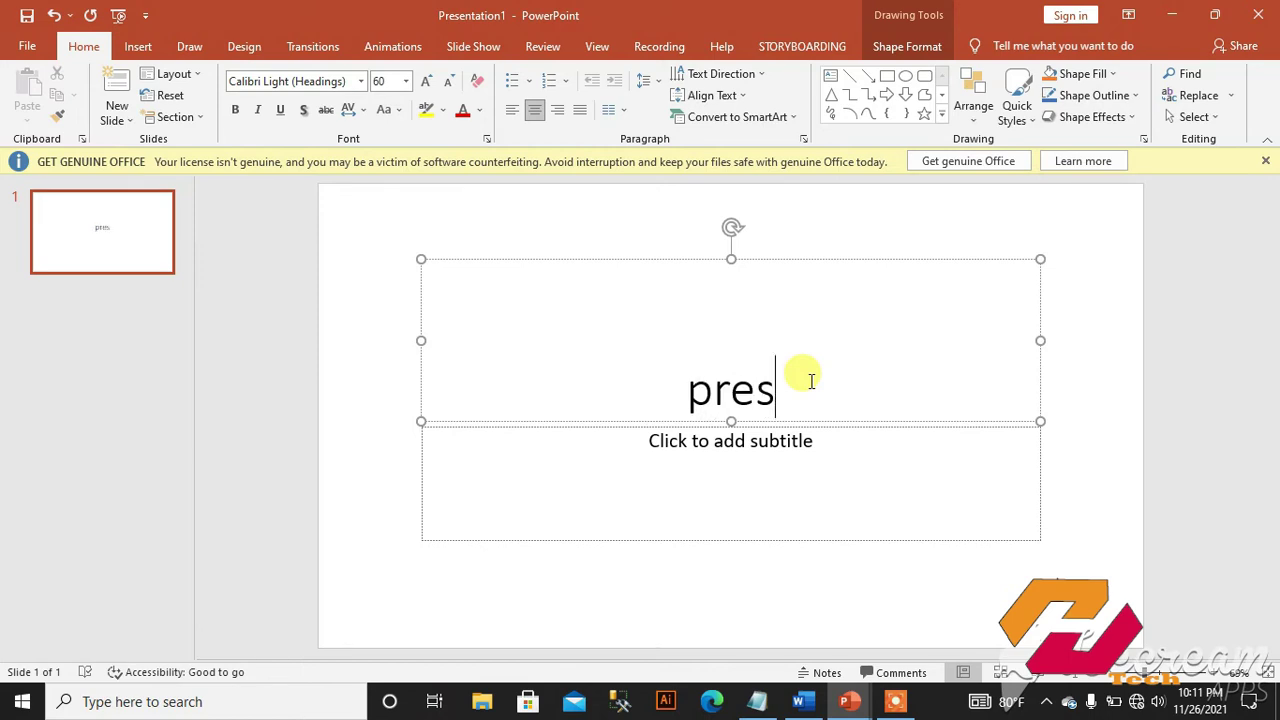
{"action": "type", "text": "anta"}
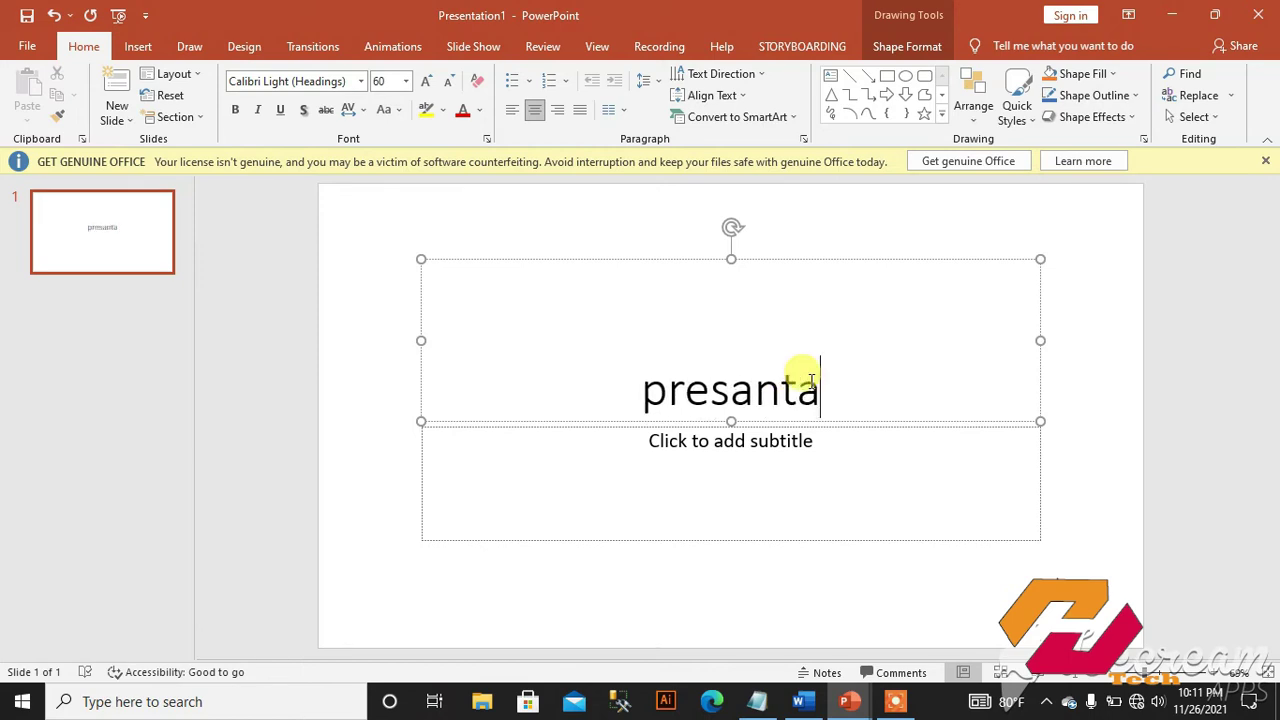
{"action": "type", "text": "tion"}
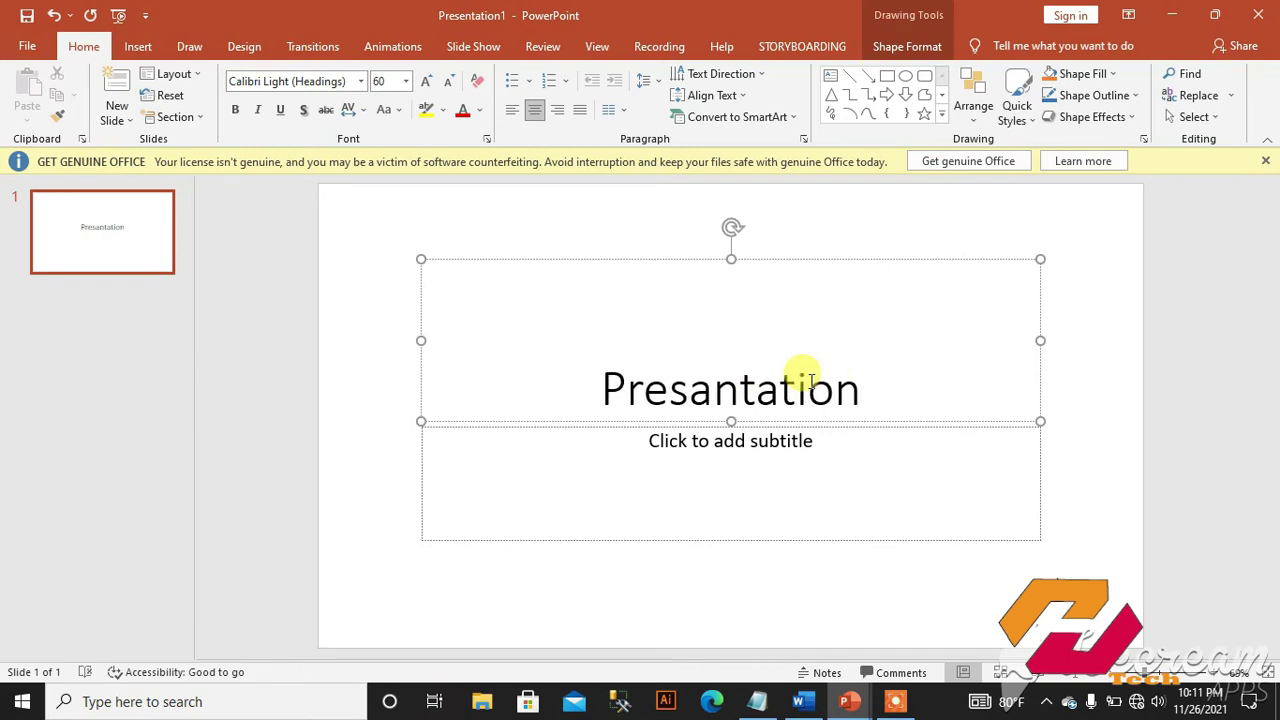
{"action": "type", "text": " of hea"}
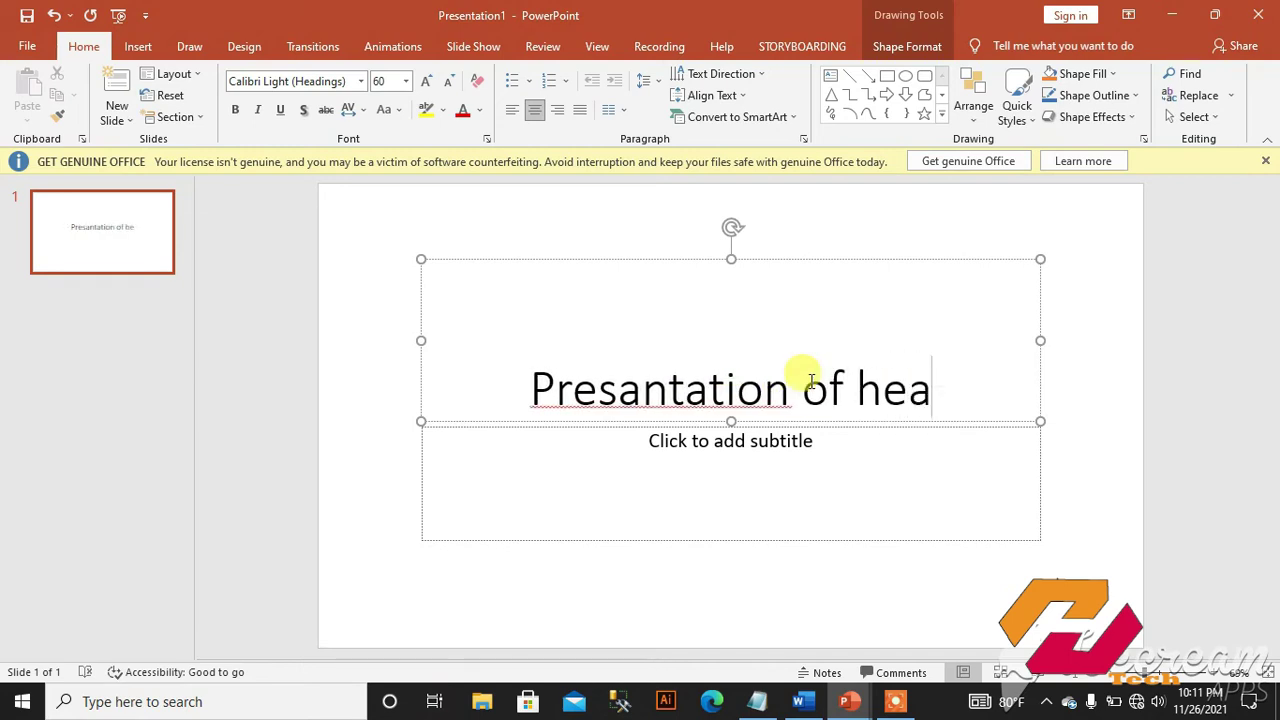
{"action": "type", "text": "lth"}
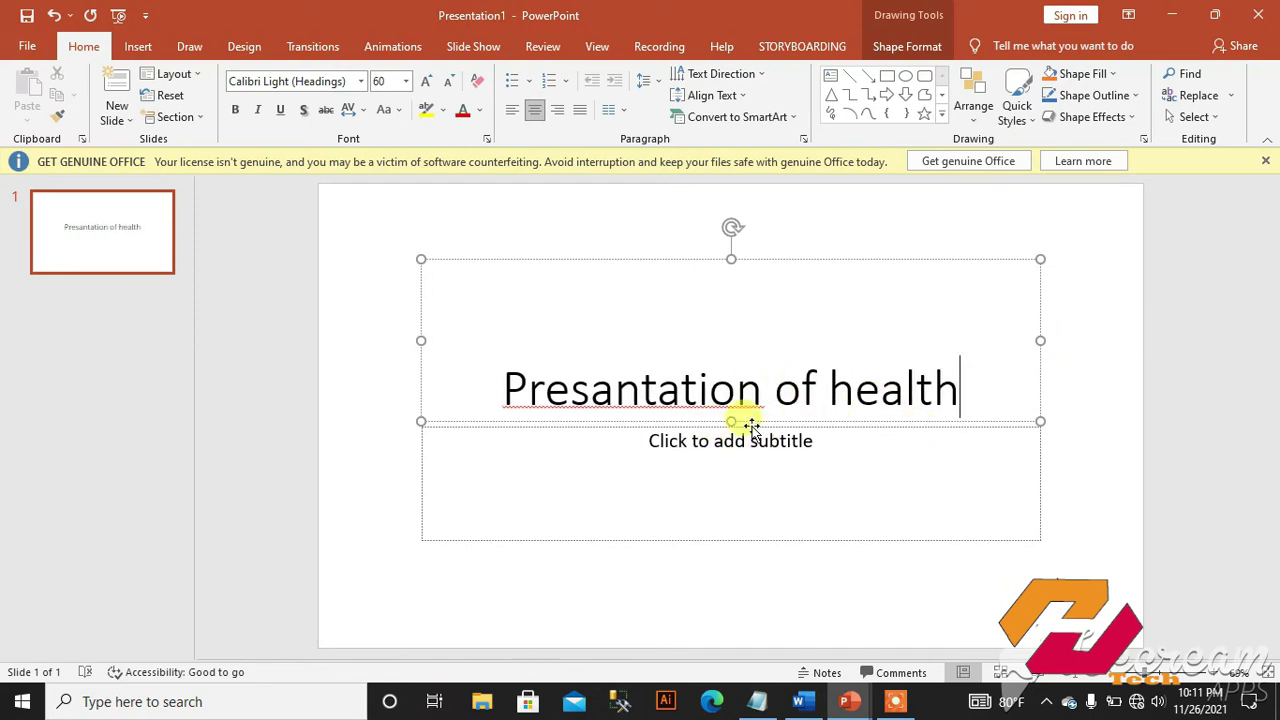
Step: Add the subtitle 'health' and correct the title to 'Presentation of health'
{"action": "left_click", "coordinate": [823, 451]}
{"action": "type", "text": "health"}
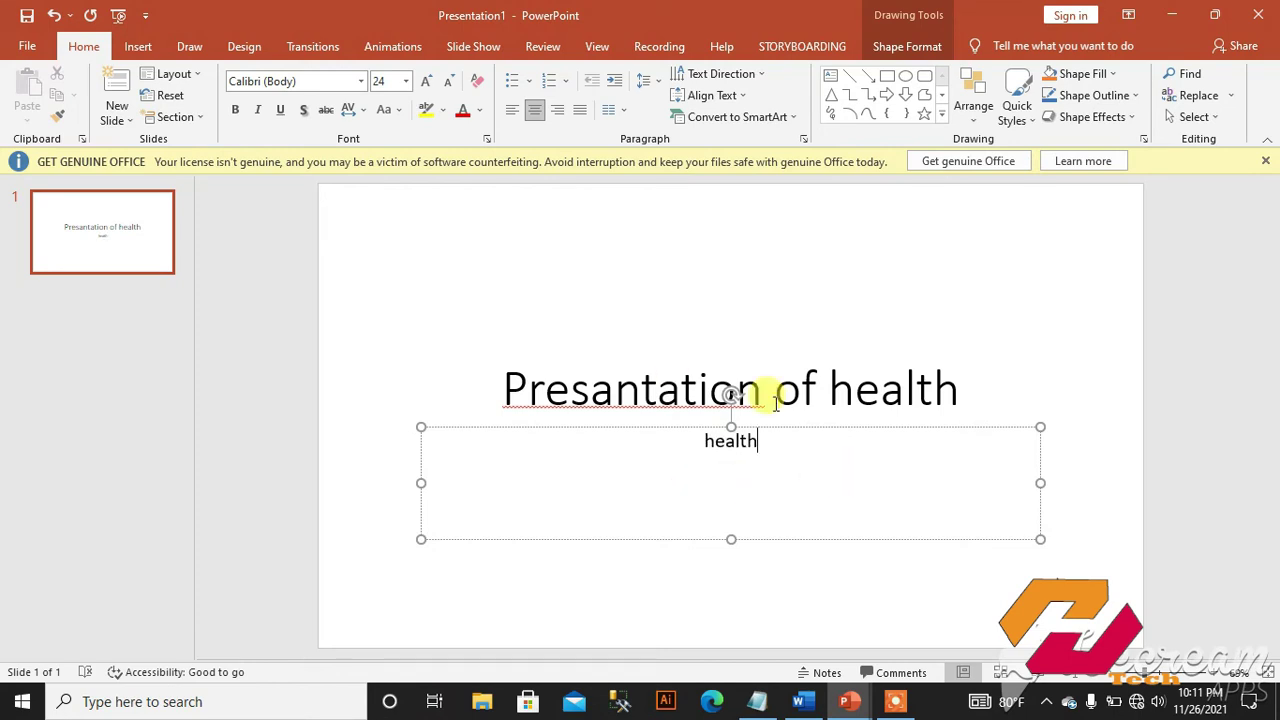
{"action": "left_click", "coordinate": [626, 410]}
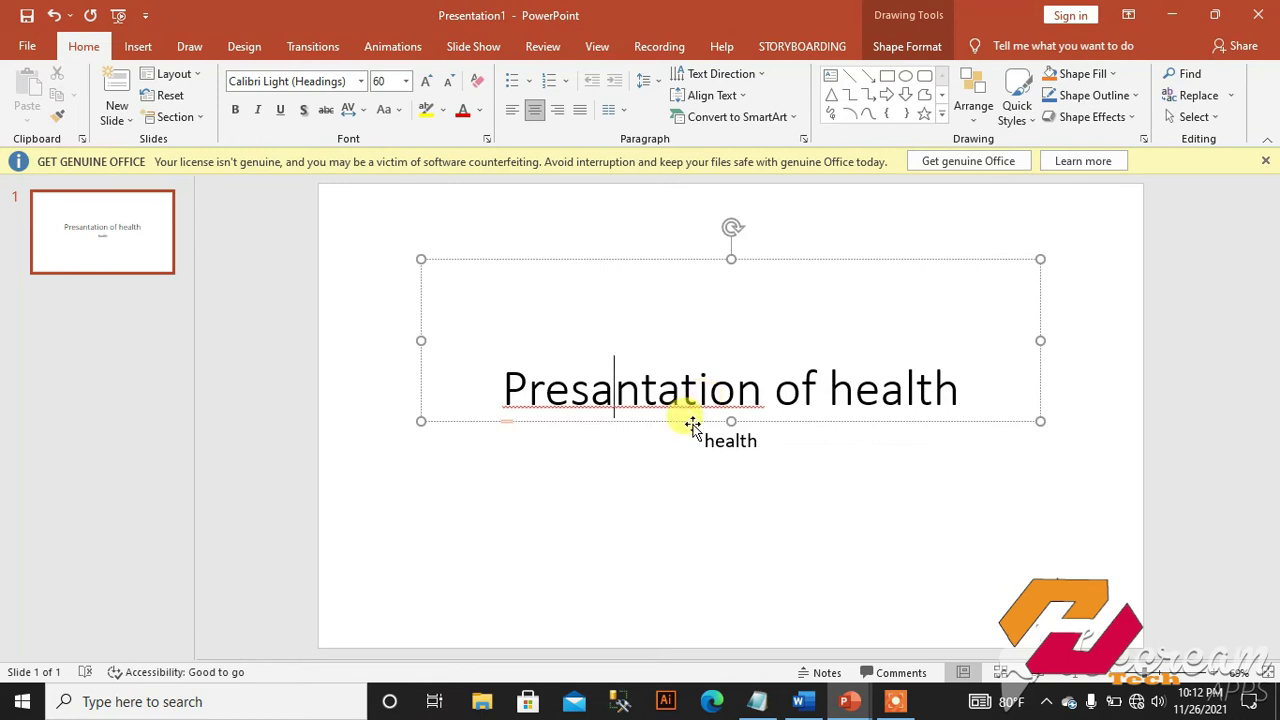
{"action": "left_click", "coordinate": [355, 465]}
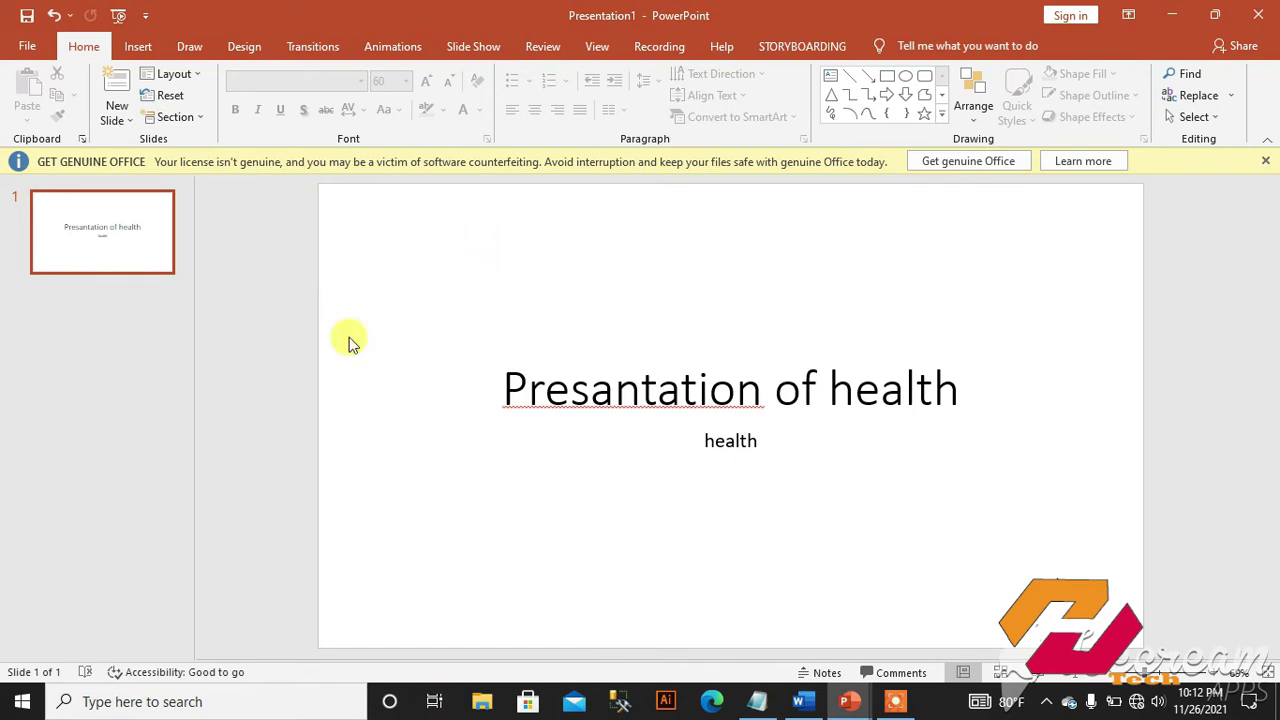
Step: Show the New Slide layout gallery with Office Theme layouts, Title Slide to Picture with Caption
{"action": "left_click", "coordinate": [145, 46]}
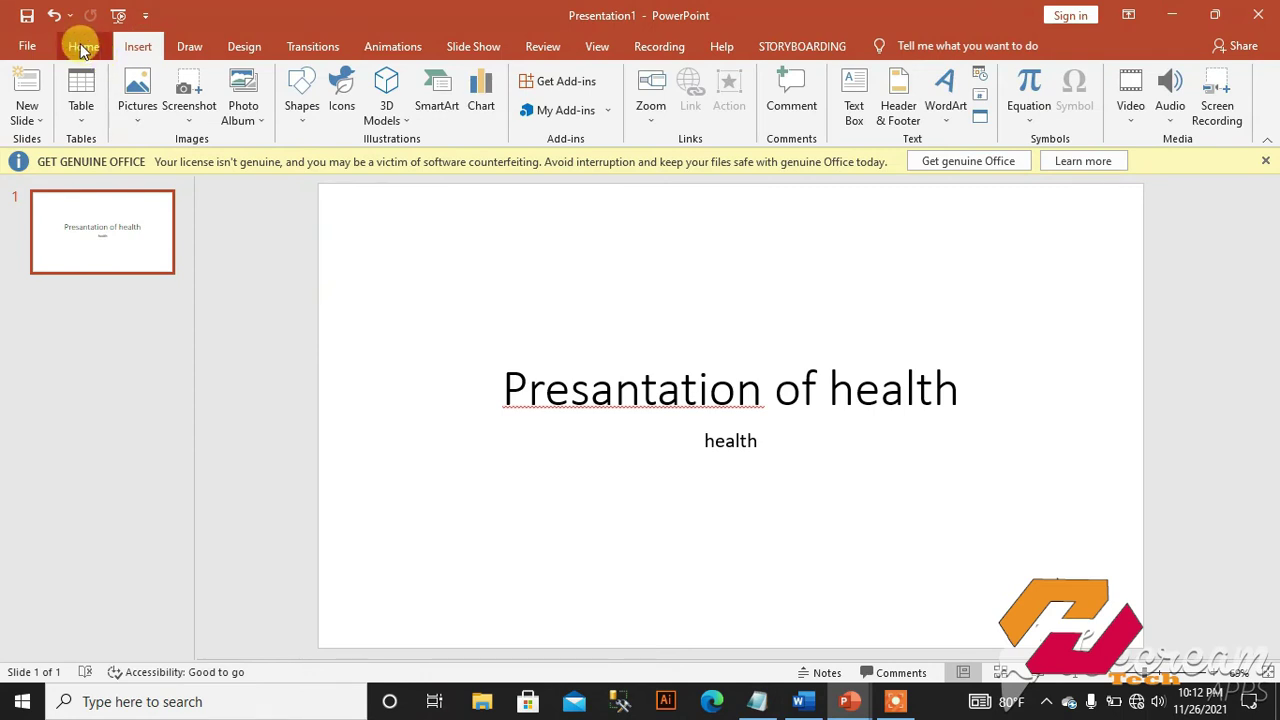
{"action": "left_click", "coordinate": [83, 48]}
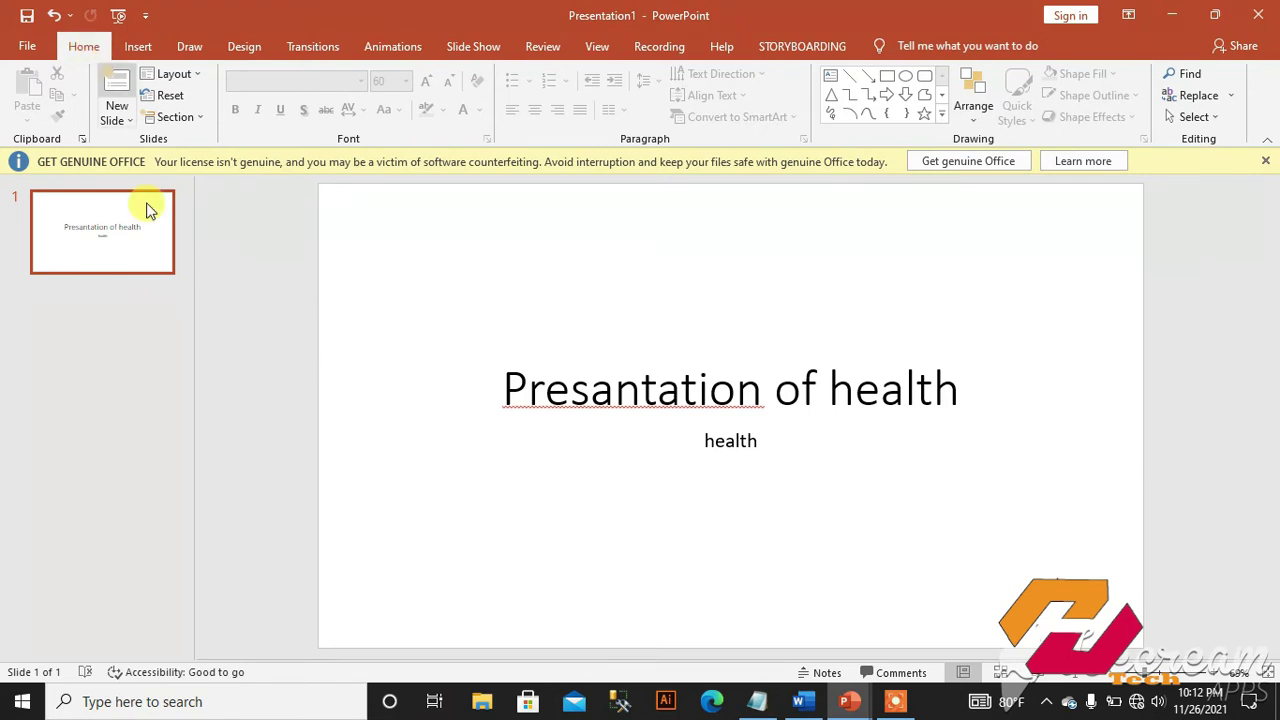
{"action": "left_click", "coordinate": [128, 122]}
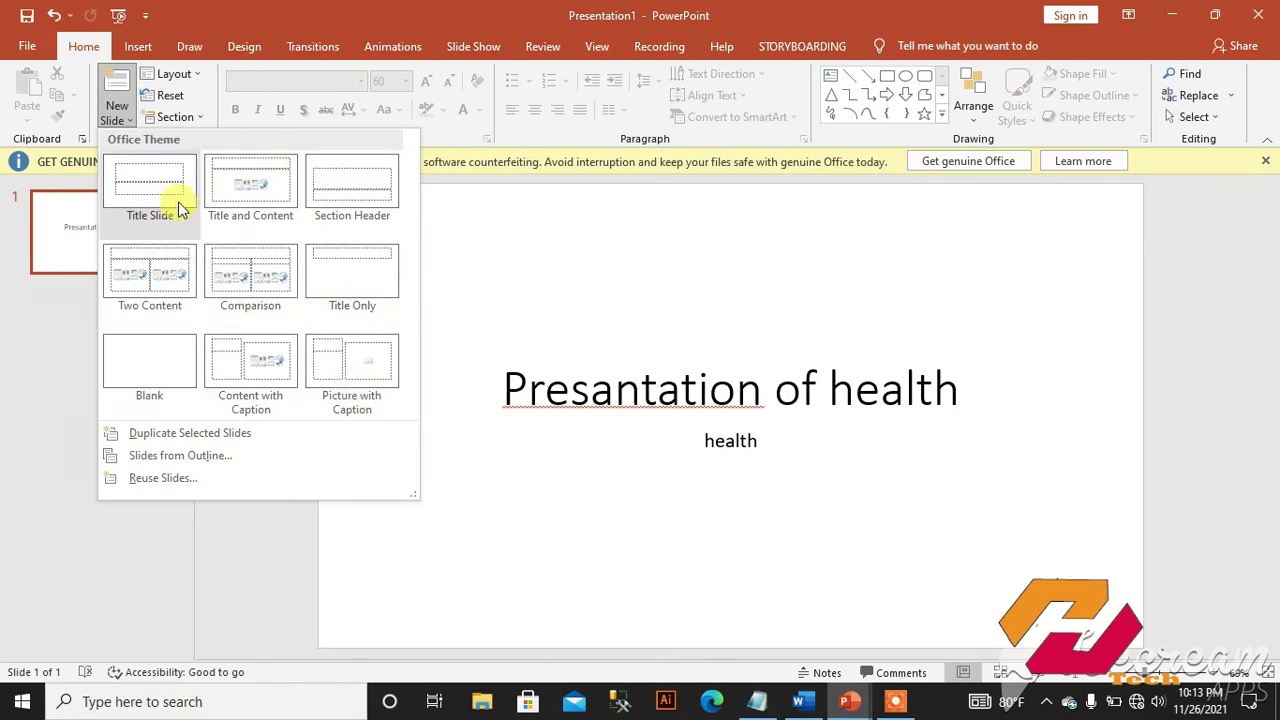
Step: Add a Title and Content slide 2 and a Comparison-layout slide 3
{"action": "left_click", "coordinate": [240, 207]}
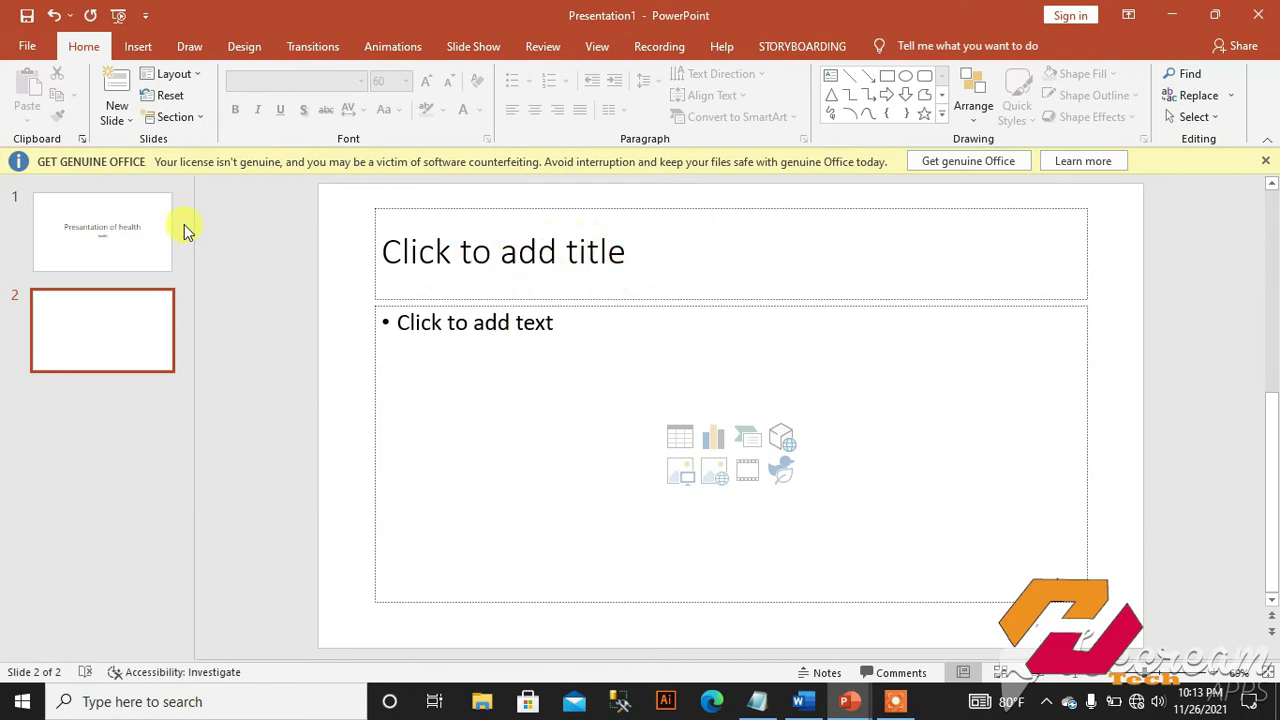
{"action": "left_click", "coordinate": [143, 44]}
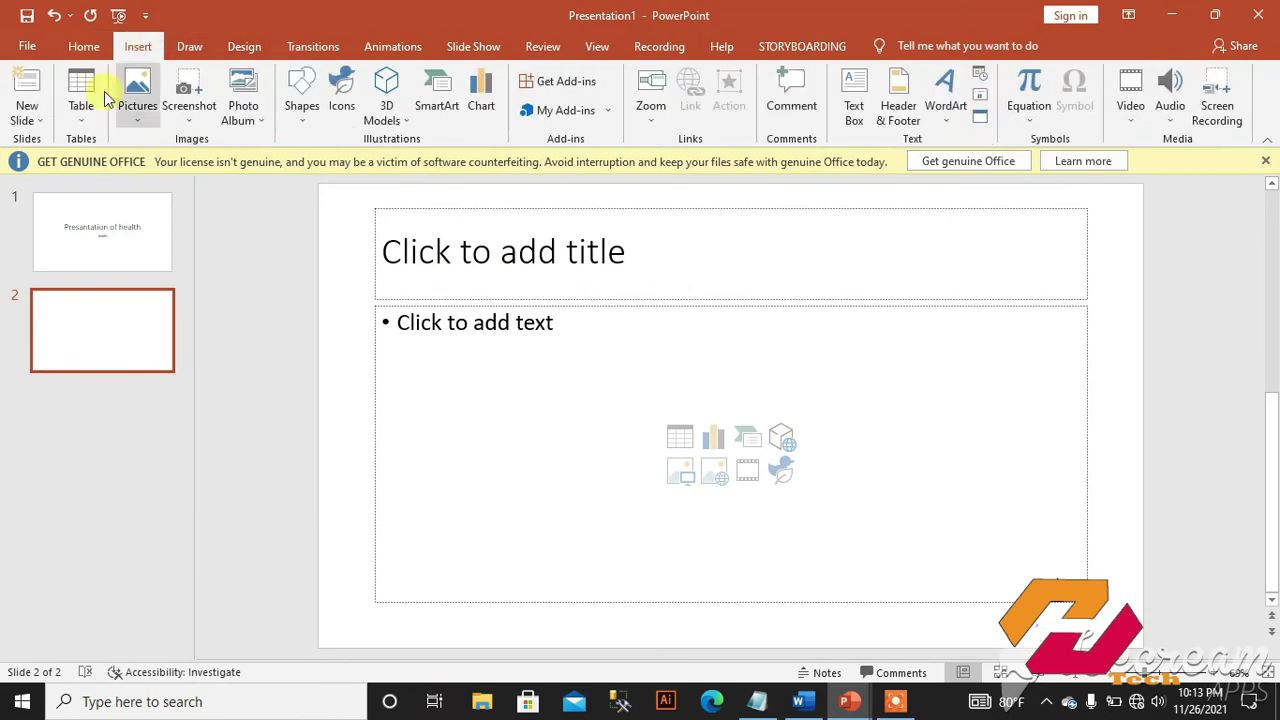
{"action": "left_click", "coordinate": [40, 120]}
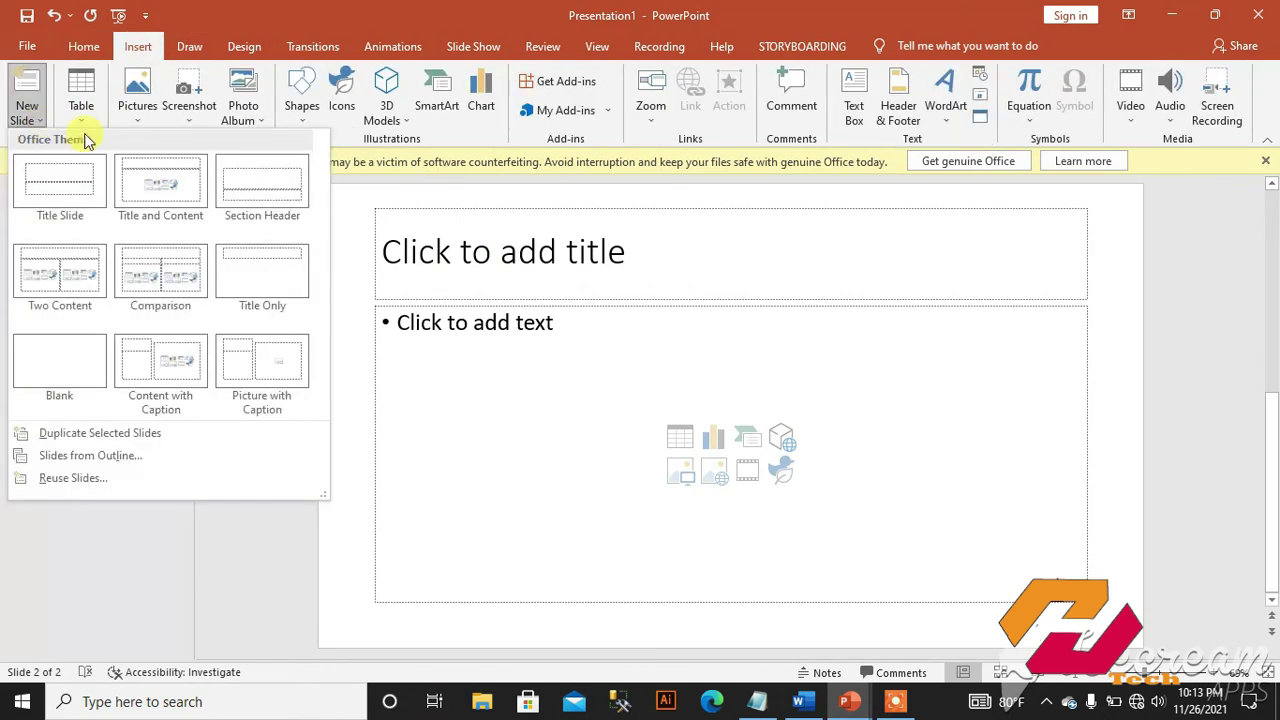
{"action": "left_click", "coordinate": [143, 277]}
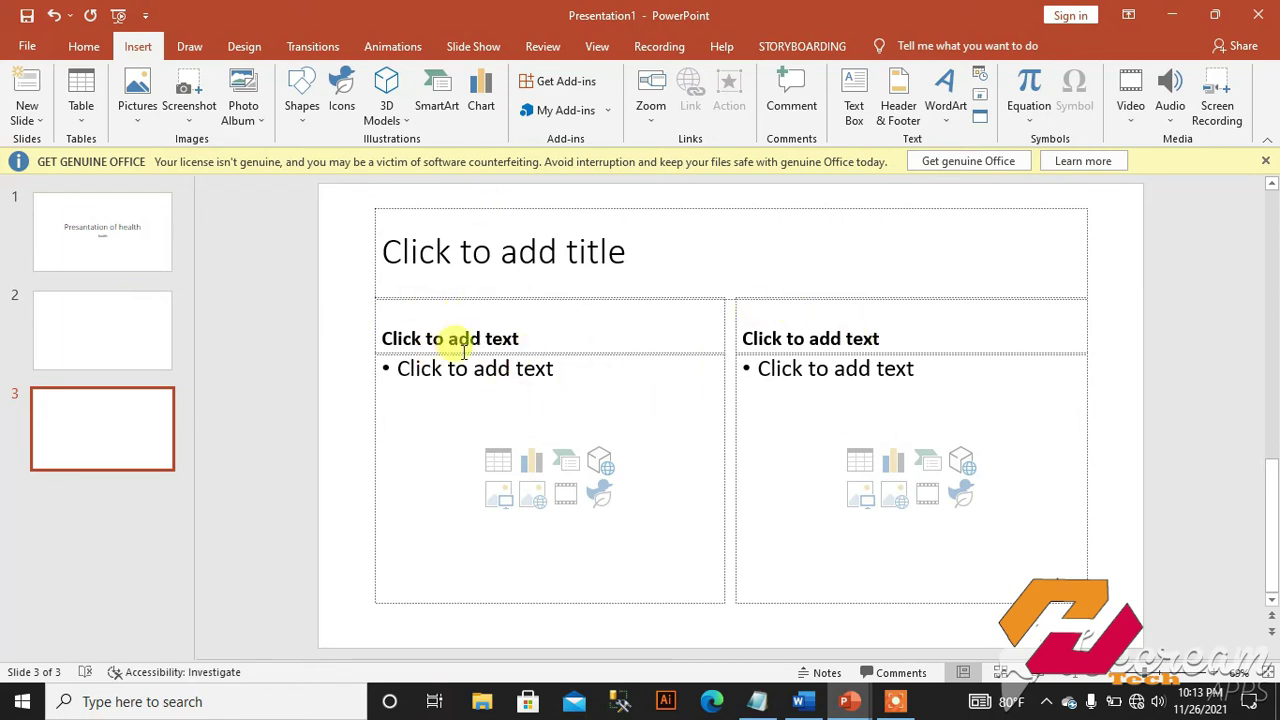
{"action": "left_click", "coordinate": [569, 282]}
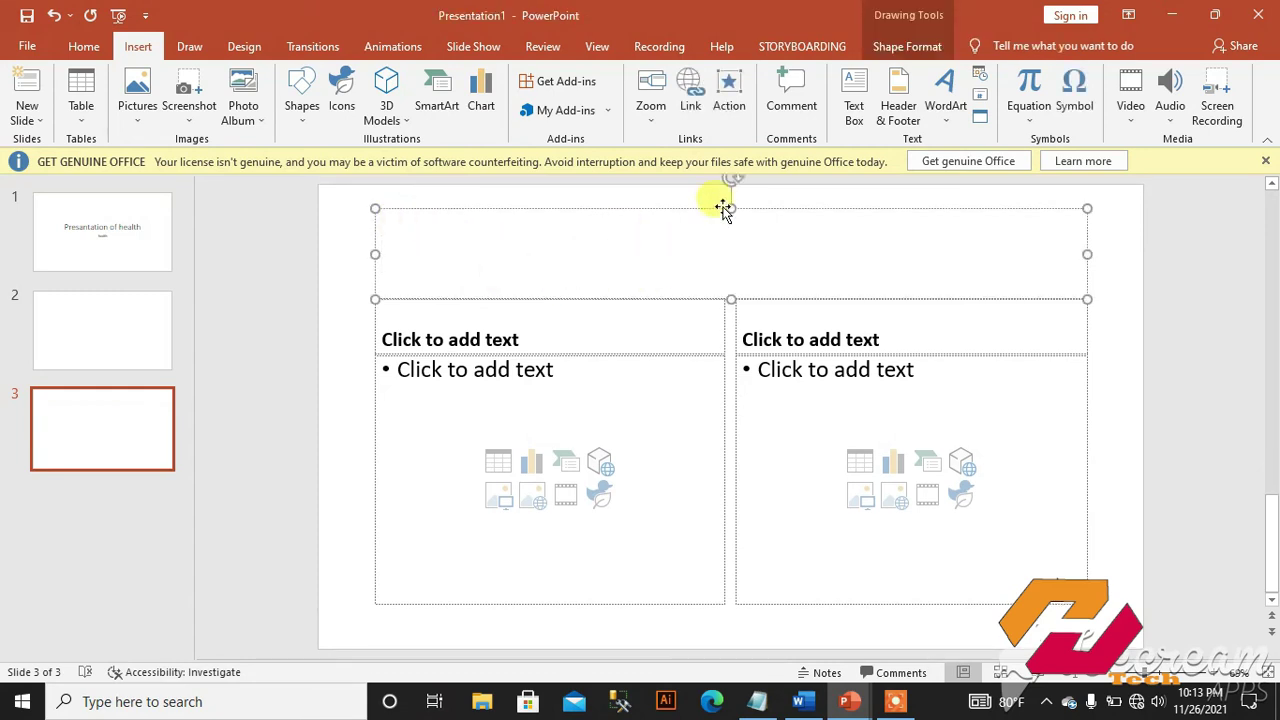
{"action": "left_click", "coordinate": [455, 322]}
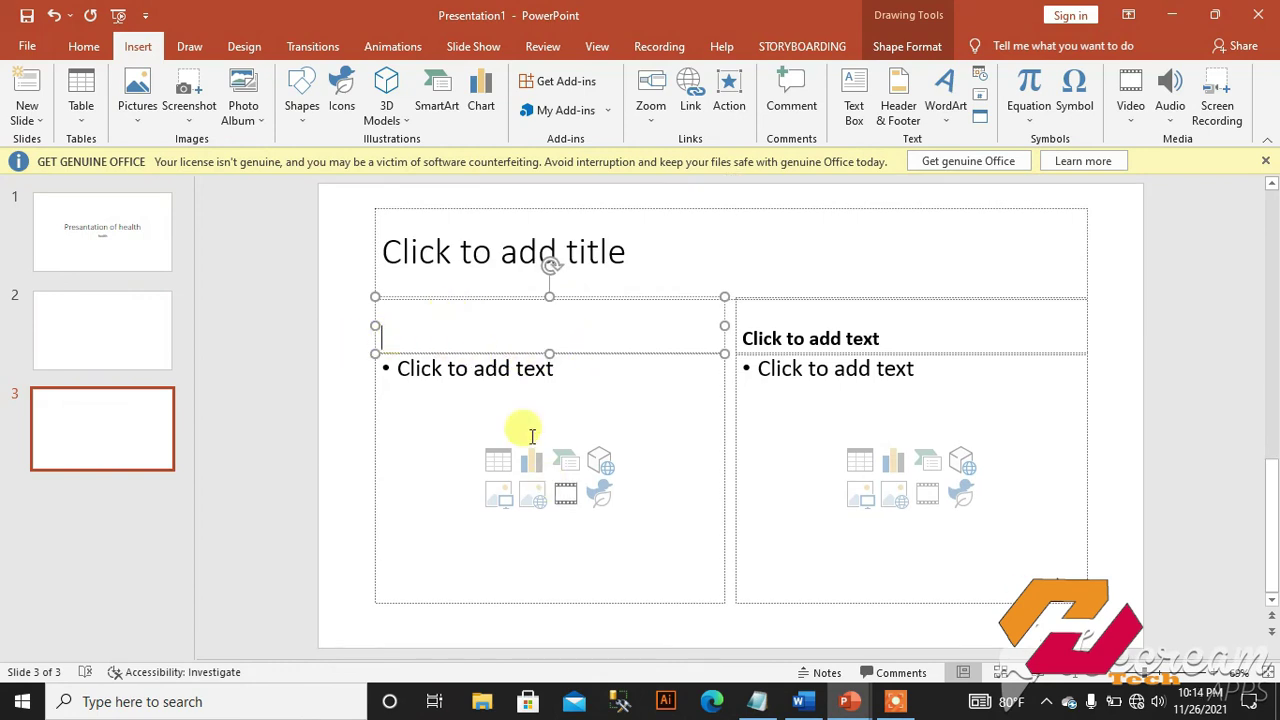
{"action": "left_click", "coordinate": [787, 341]}
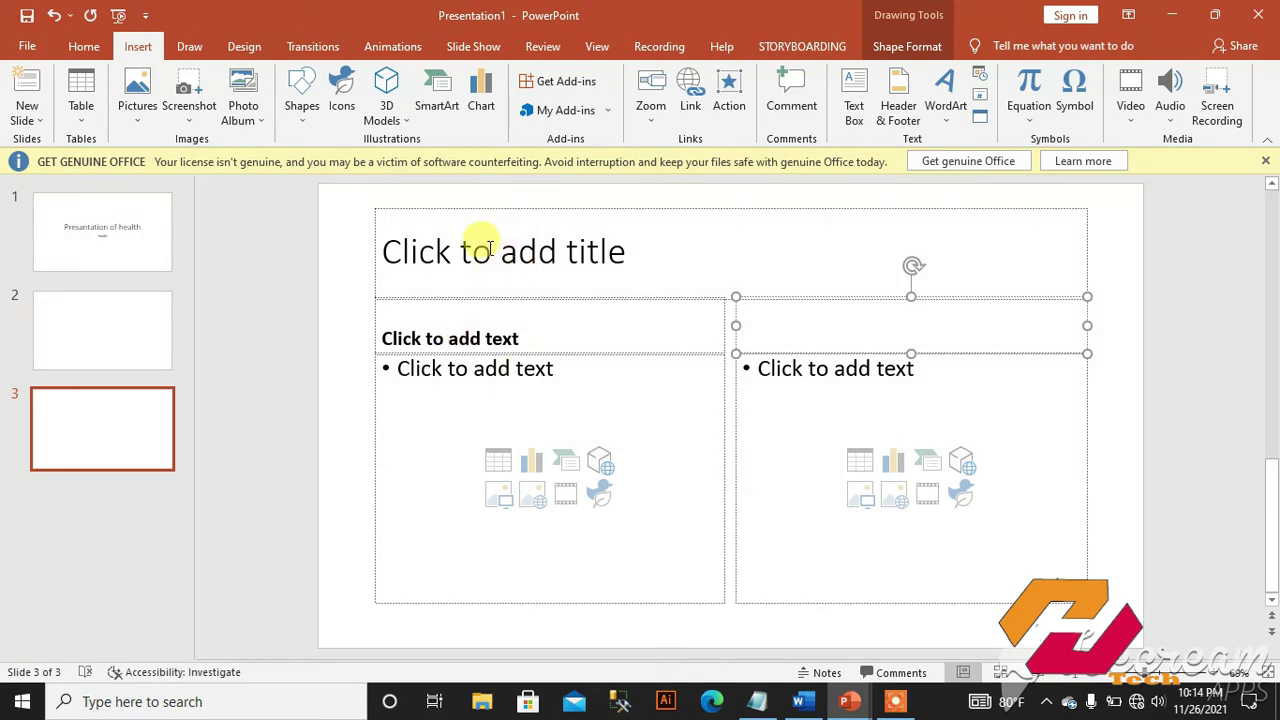
{"action": "left_click", "coordinate": [490, 248]}
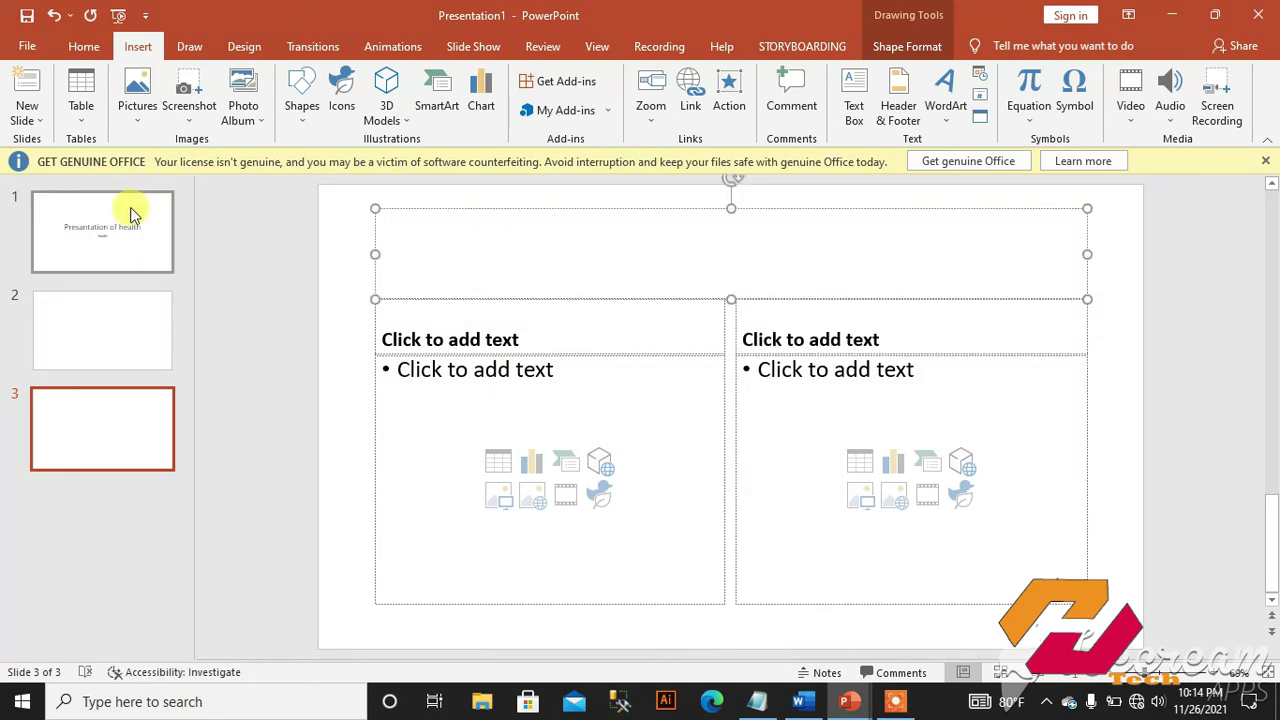
Step: Copy the title 'Presantation of health' from slide 1 into slide 3's title placeholder
{"action": "left_click", "coordinate": [130, 217]}
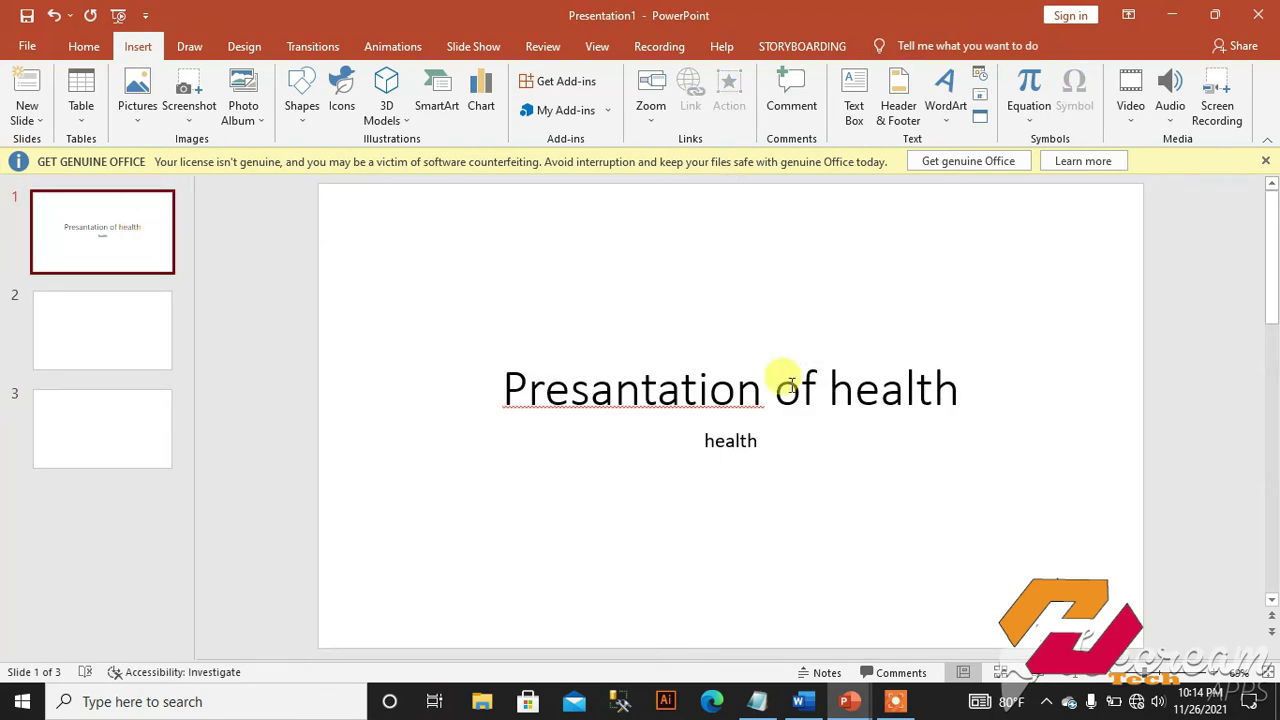
{"action": "left_click", "coordinate": [950, 374]}
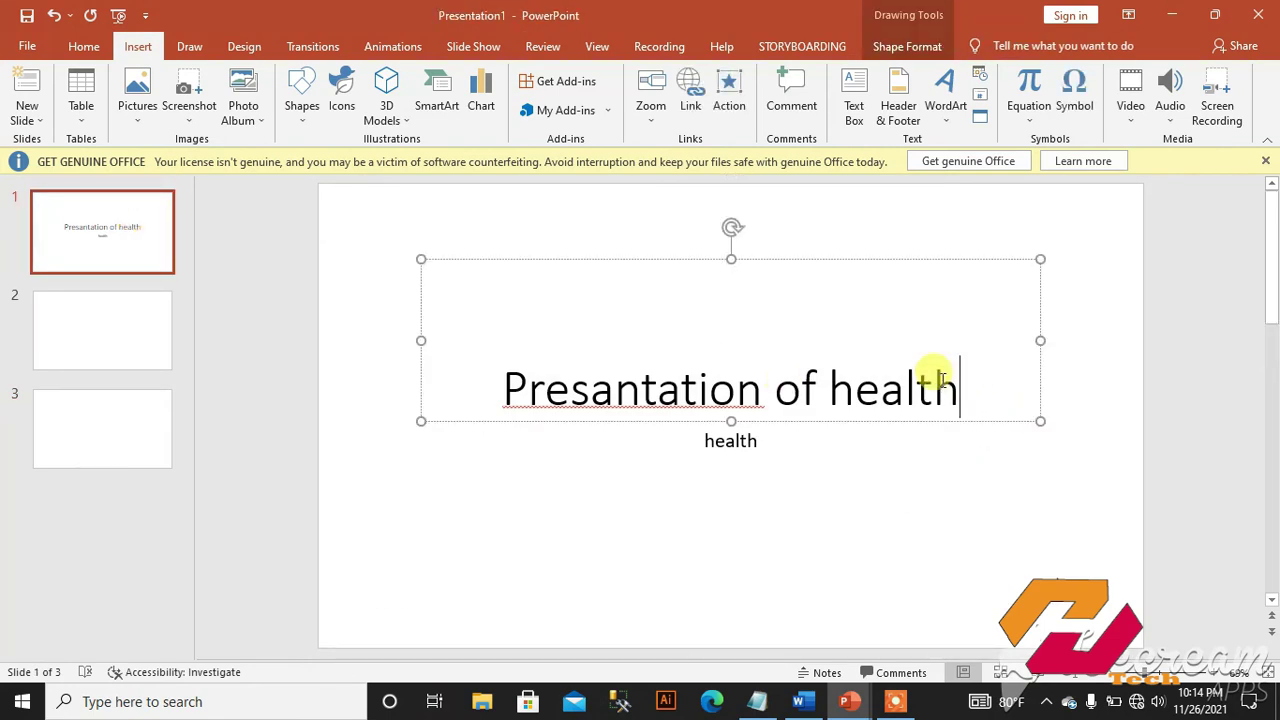
{"action": "left_click_drag", "start_coordinate": [940, 378], "coordinate": [489, 352]}
{"action": "key", "text": "ctrl+c"}
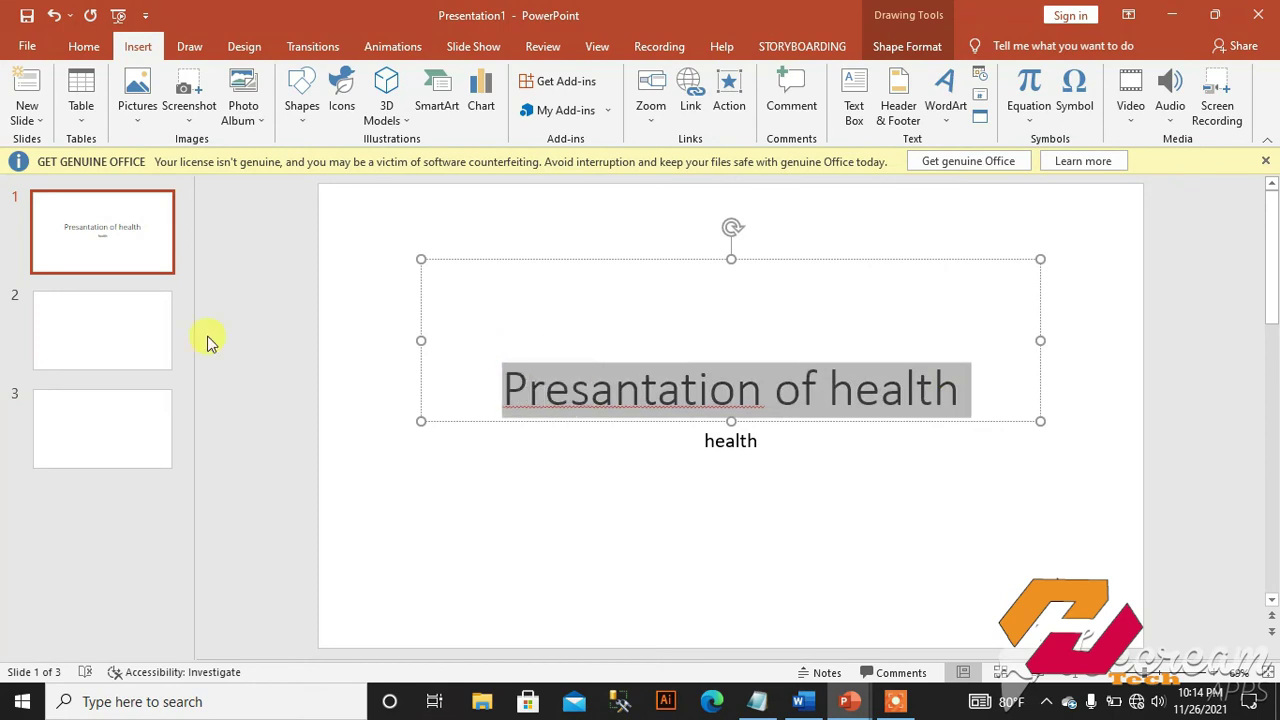
{"action": "left_click", "coordinate": [80, 437]}
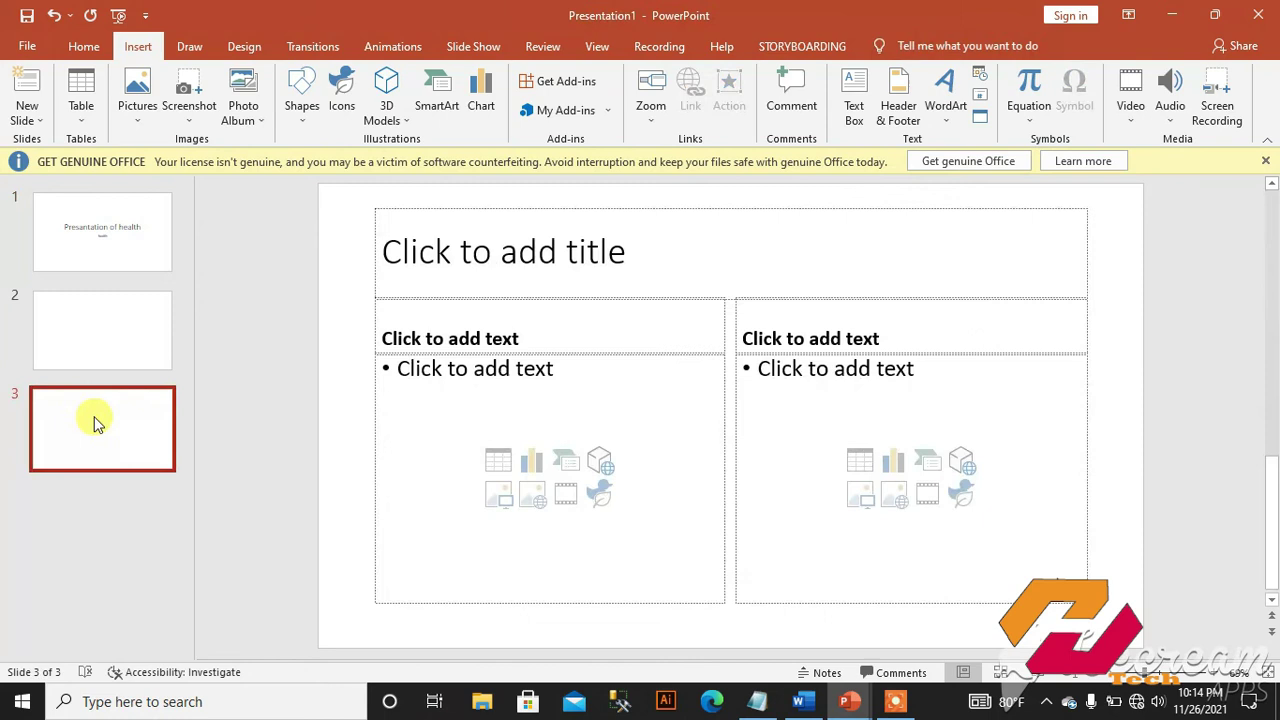
{"action": "left_click", "coordinate": [545, 249]}
{"action": "key", "text": "ctrl+v"}
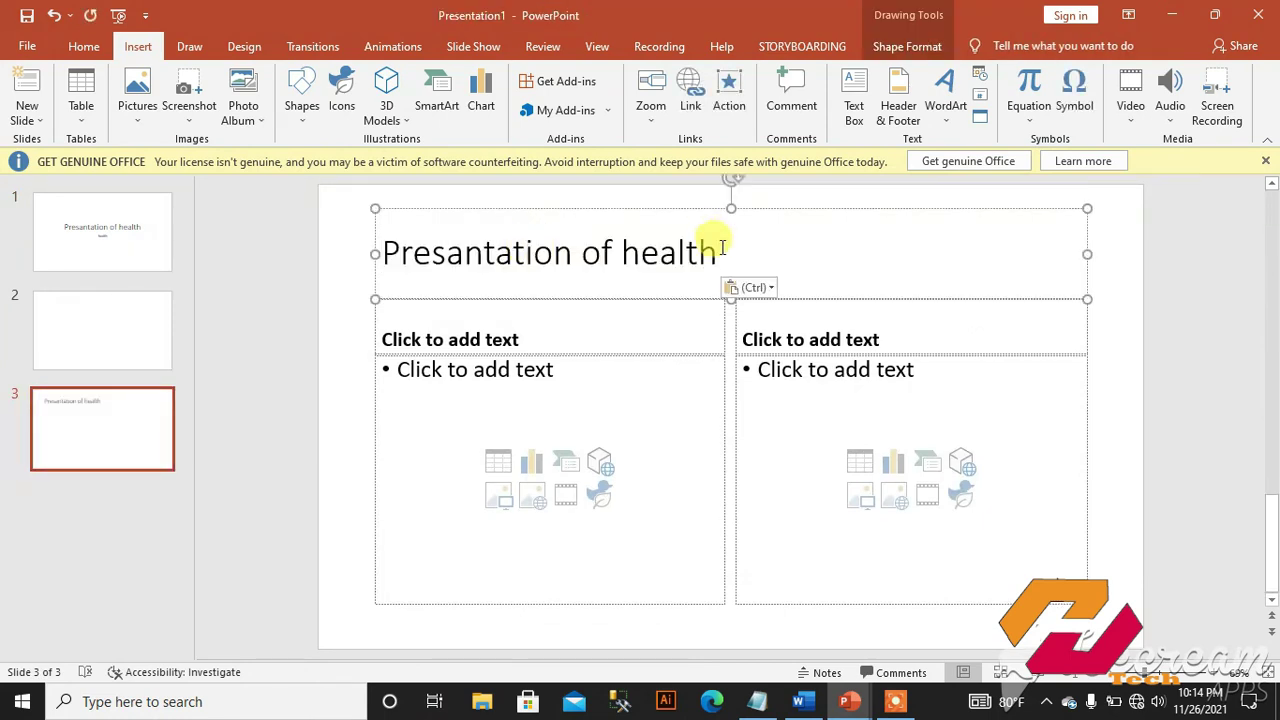
{"action": "triple_click", "coordinate": [490, 262]}
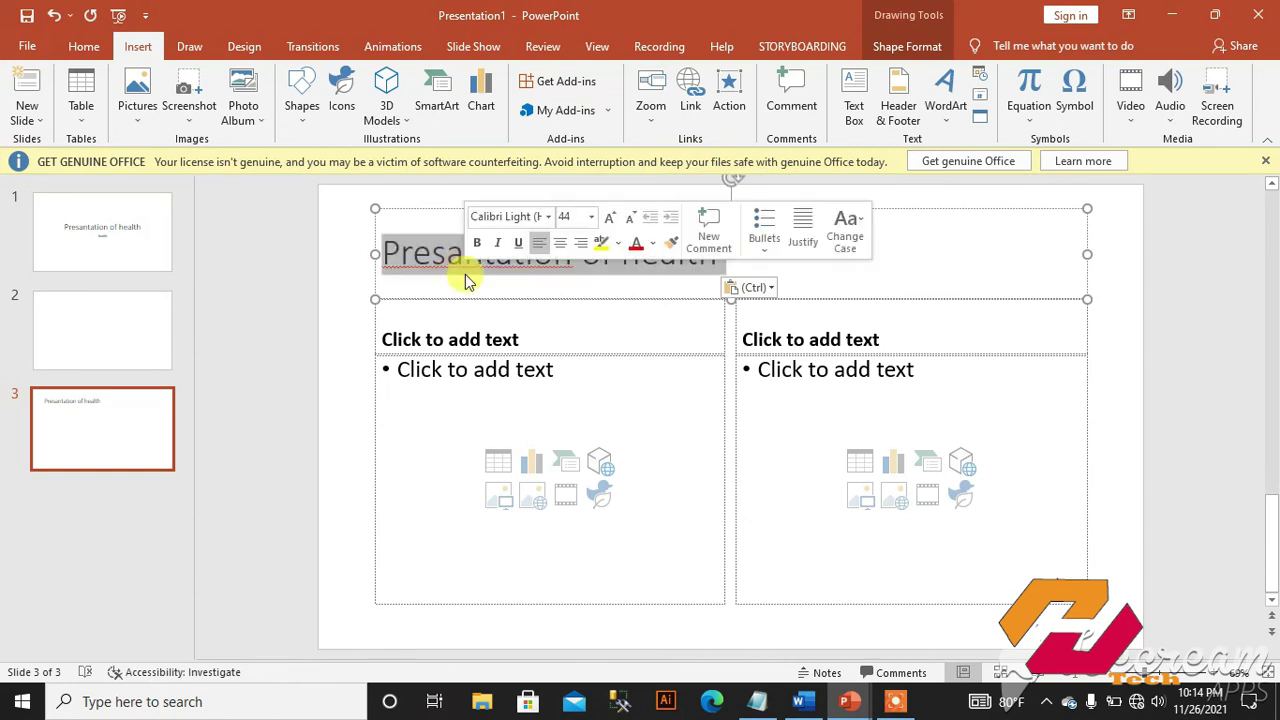
Step: Center and bold slide 3's title and set its font to Adobe Gothic Std B
{"action": "left_click", "coordinate": [80, 48]}
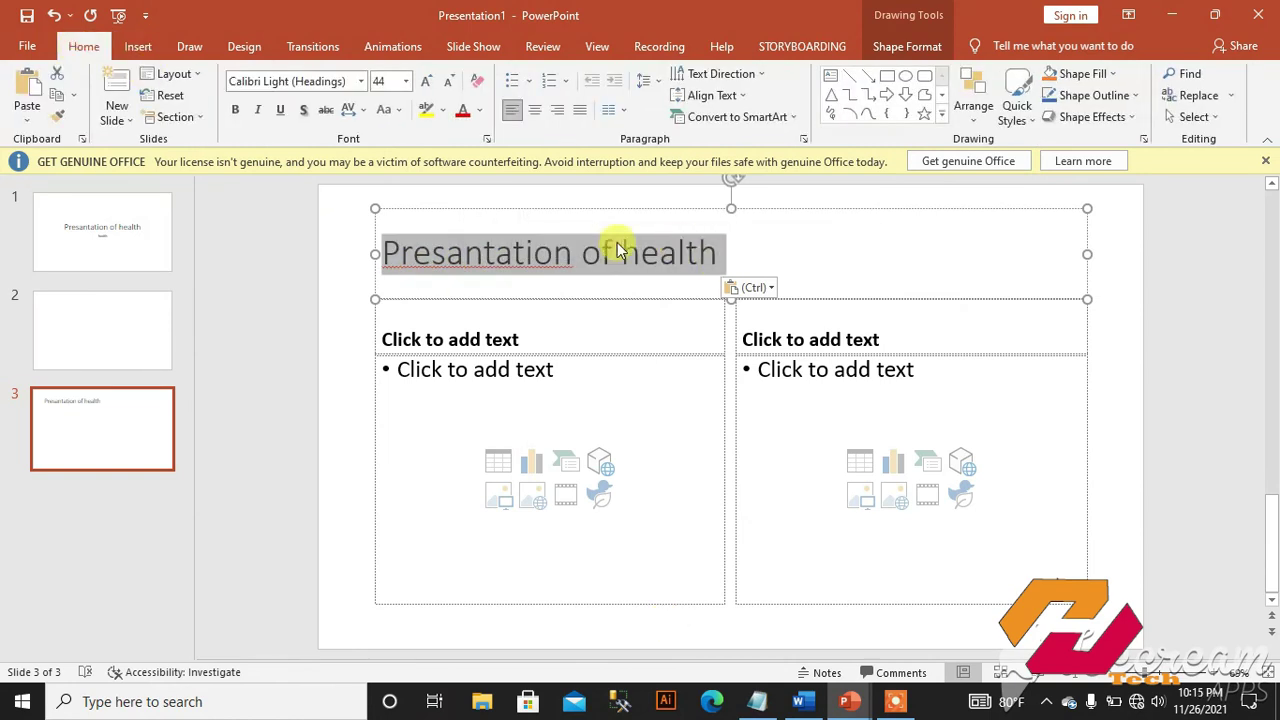
{"action": "left_click", "coordinate": [535, 111]}
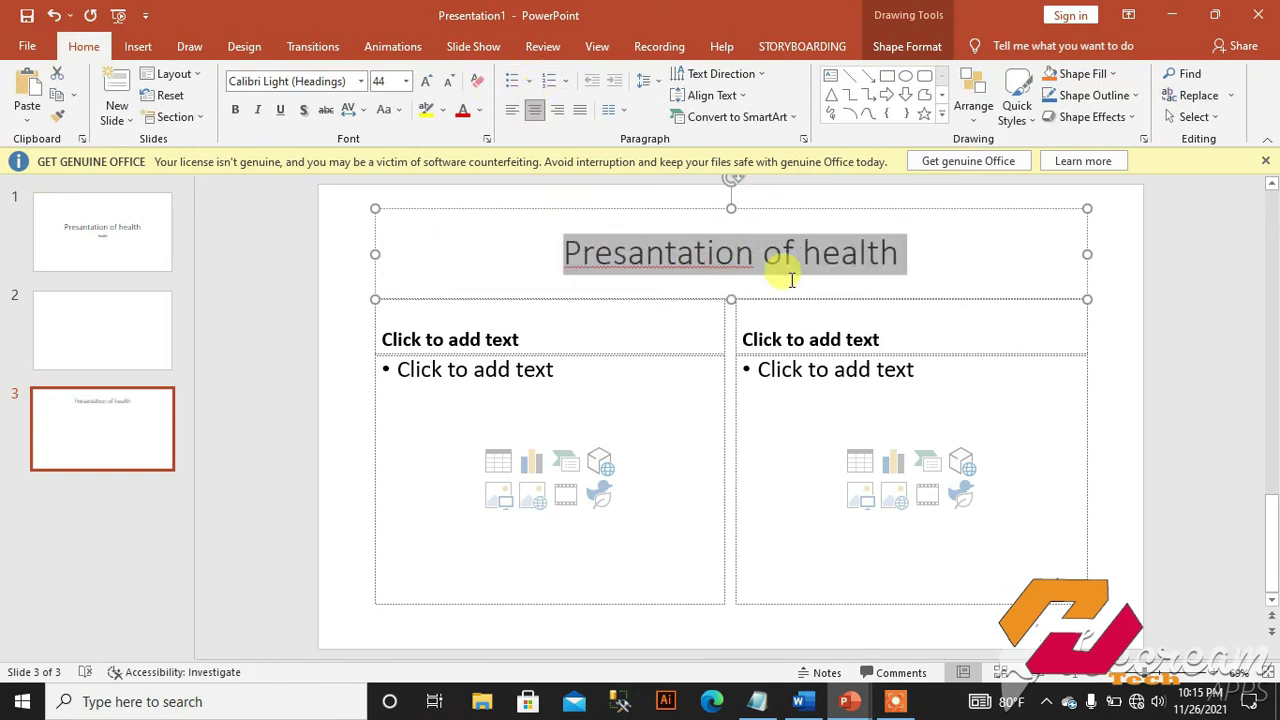
{"action": "left_click", "coordinate": [238, 112]}
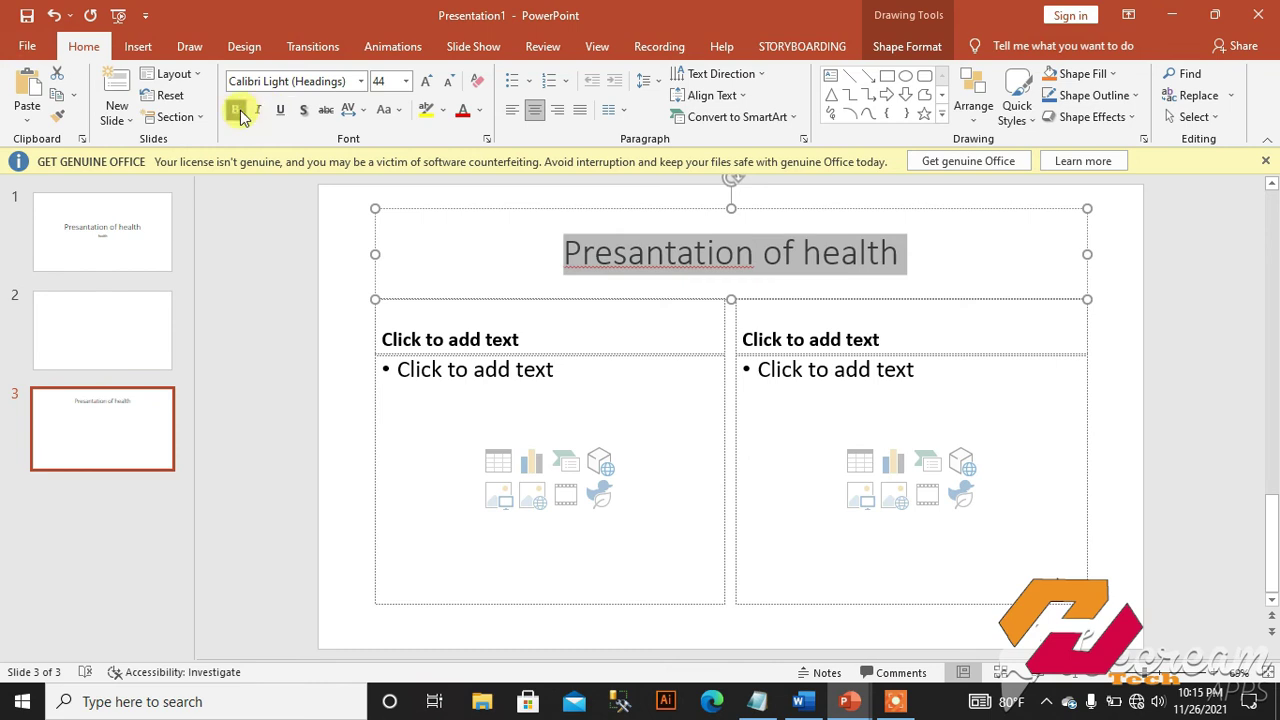
{"action": "left_click", "coordinate": [361, 84]}
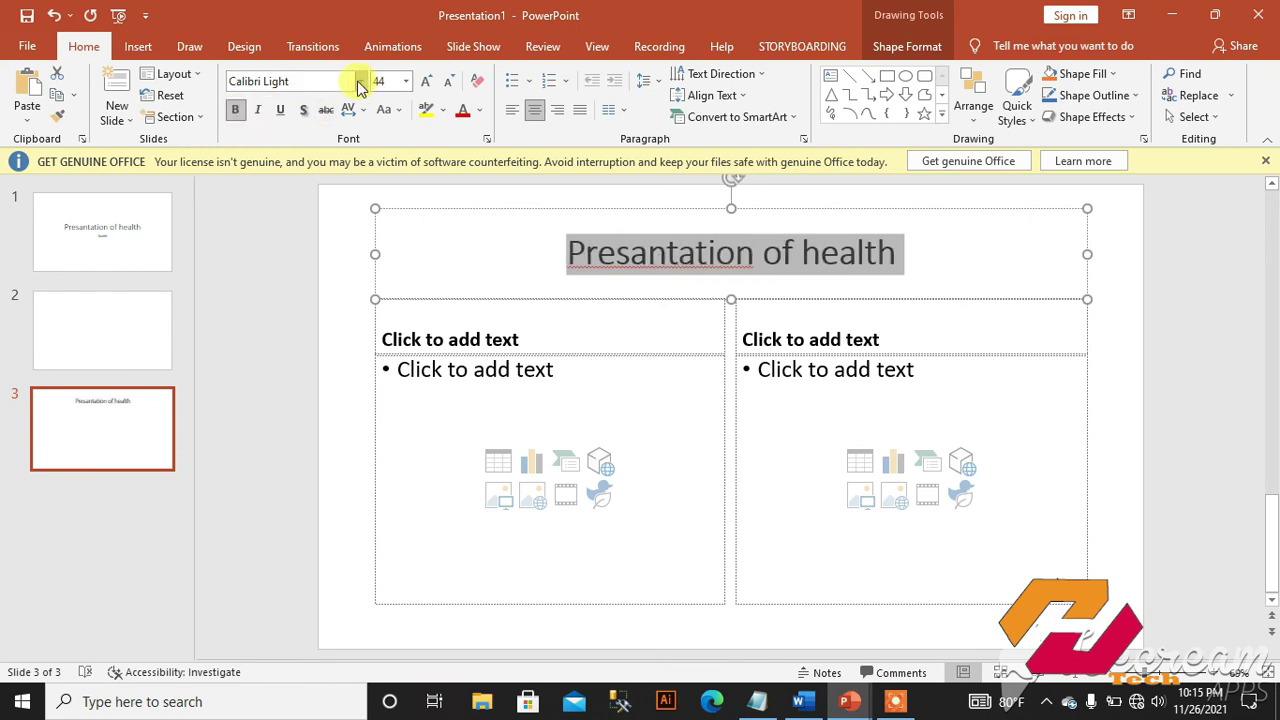
{"action": "left_click", "coordinate": [360, 84]}
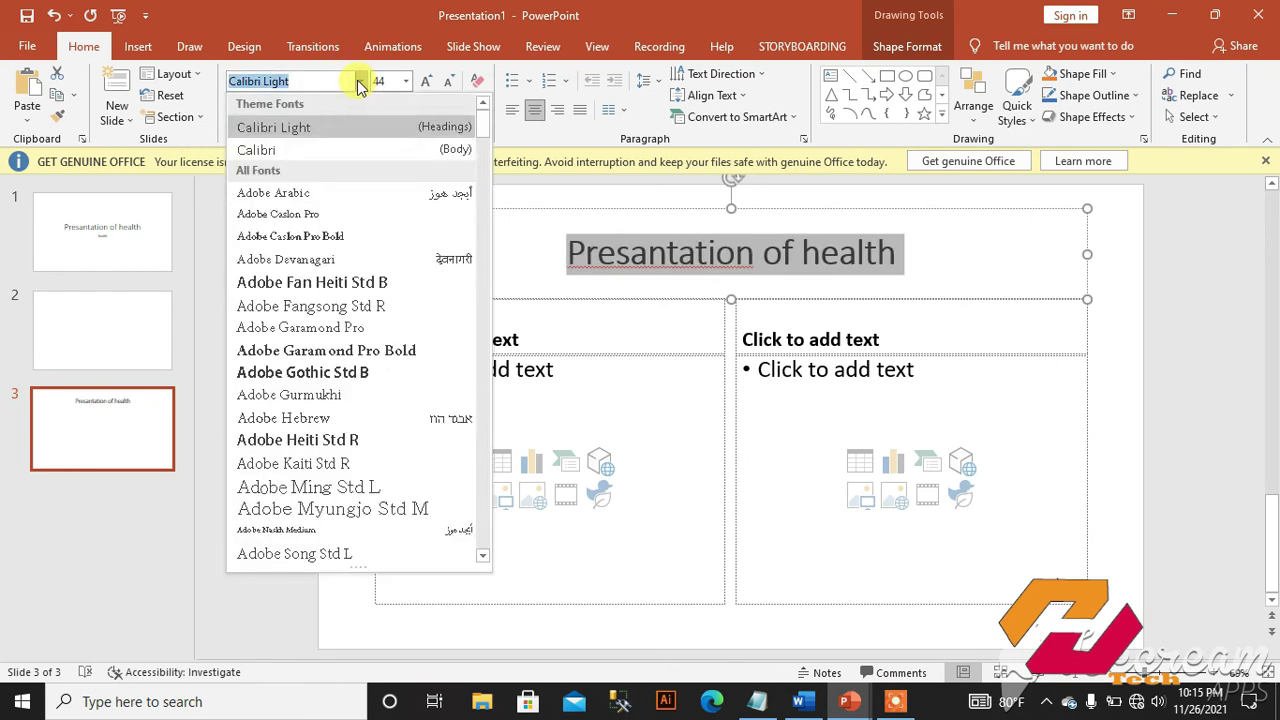
{"action": "left_click", "coordinate": [363, 283]}
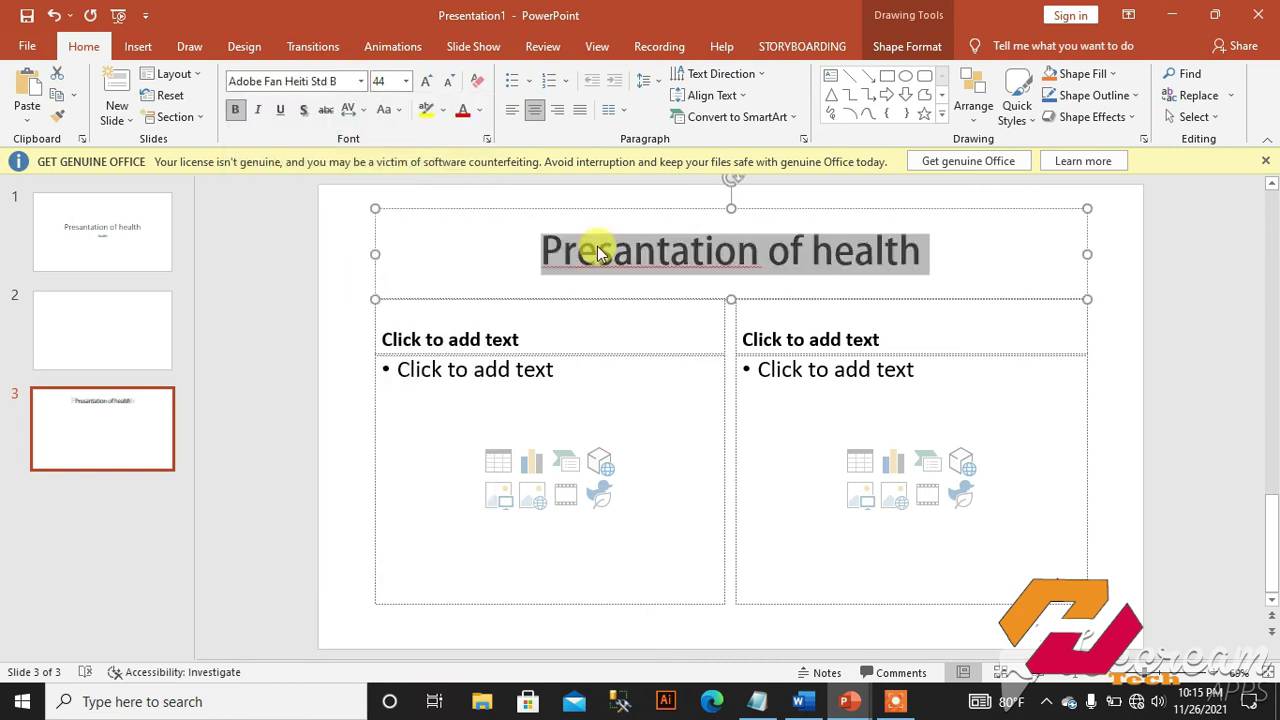
{"action": "left_click", "coordinate": [359, 82]}
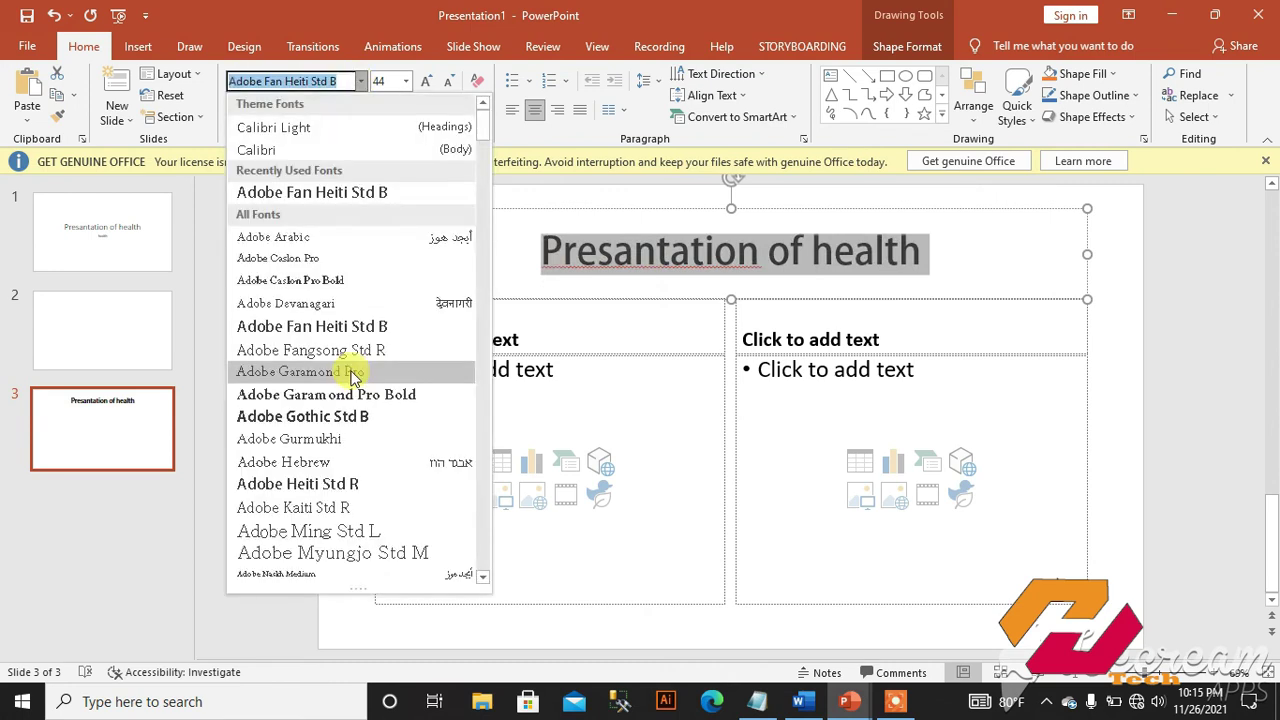
{"action": "left_click", "coordinate": [345, 418]}
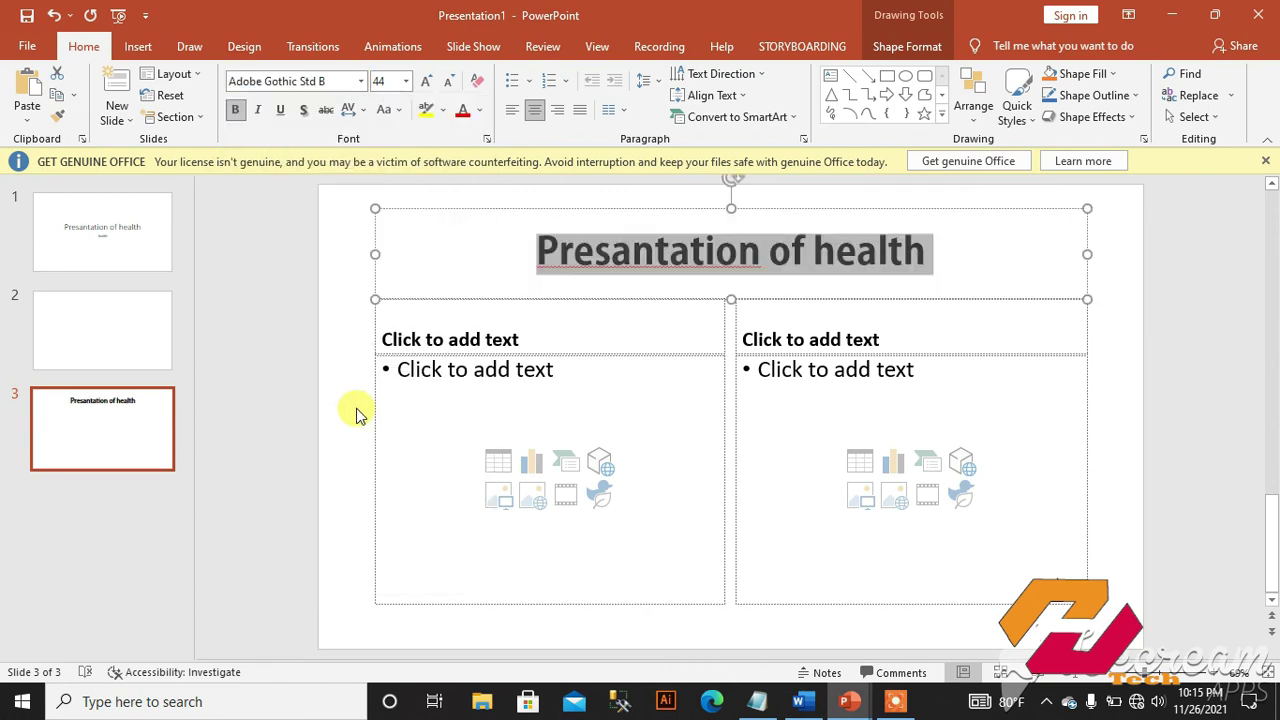
Step: Enter the subheadings 'Health of livestock' on the left and 'Health of poultry' on the right
{"action": "left_click", "coordinate": [517, 340]}
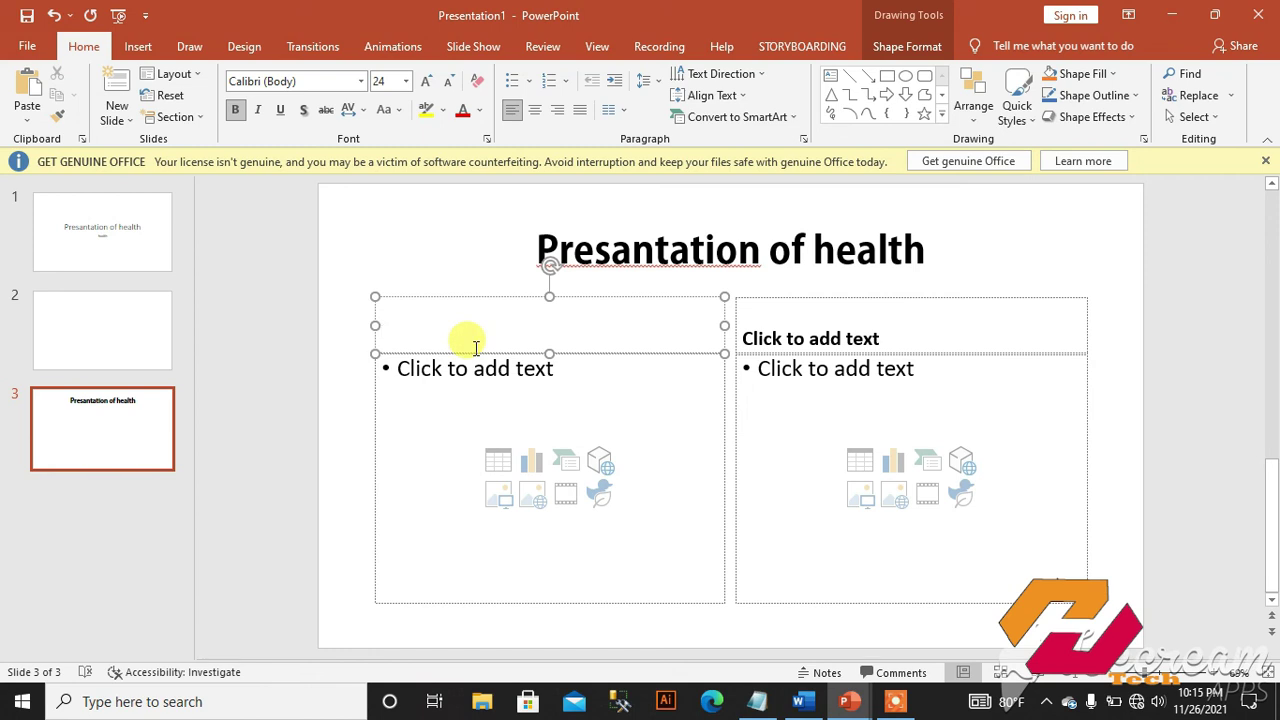
{"action": "type", "text": "se"}
{"action": "type", "text": "ea"}
{"action": "type", "text": "h of"}
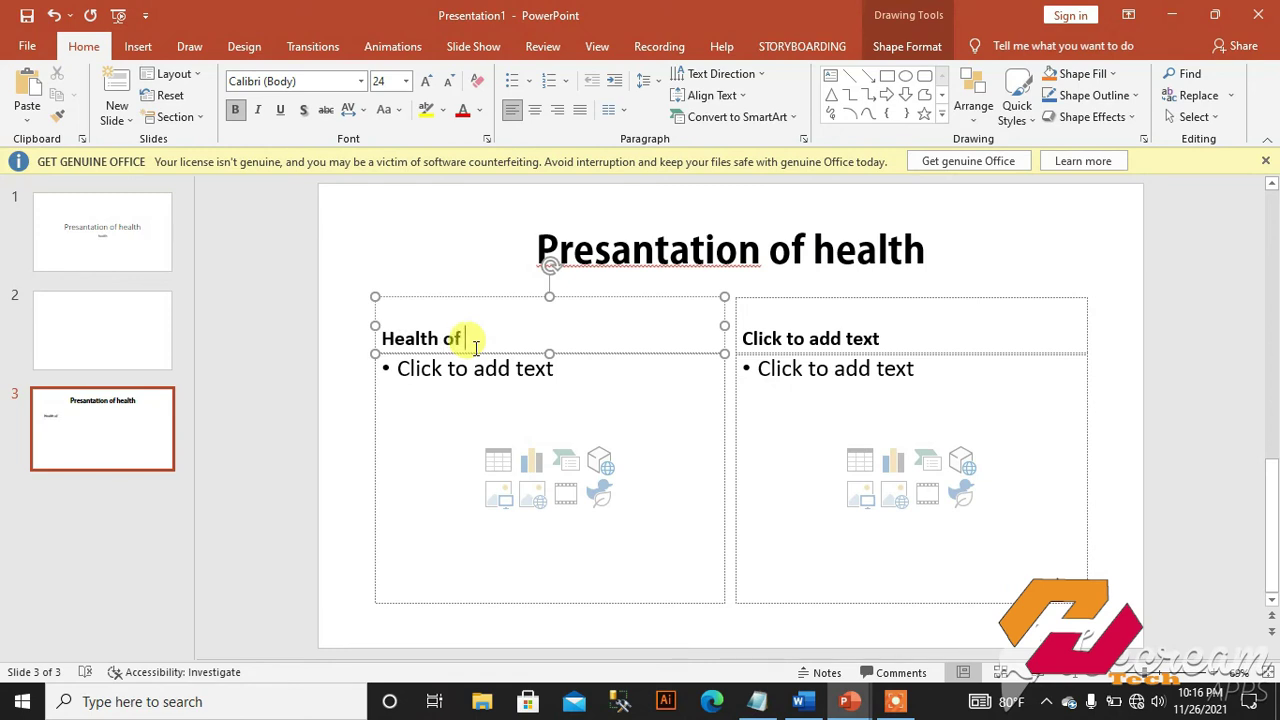
{"action": "type", "text": "ve"}
{"action": "type", "text": "ov"}
{"action": "key", "text": "BackSpace"}
{"action": "type", "text": "k"}
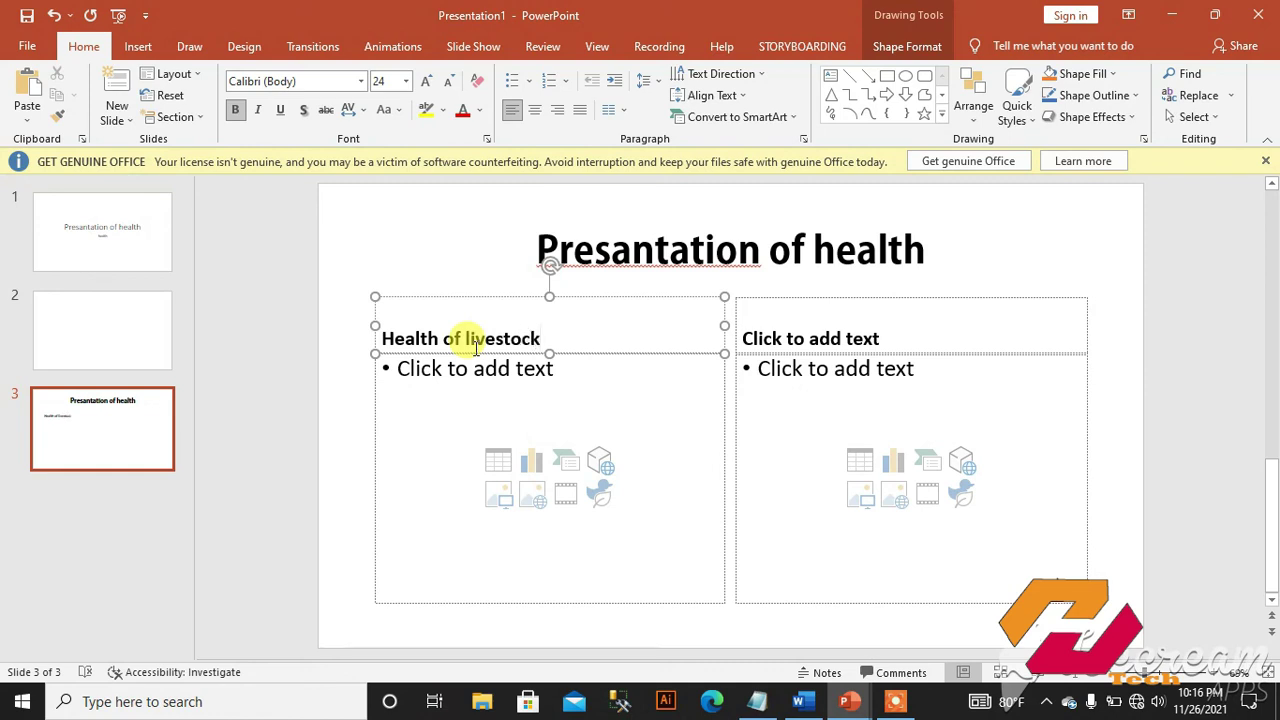
{"action": "left_click", "coordinate": [849, 343]}
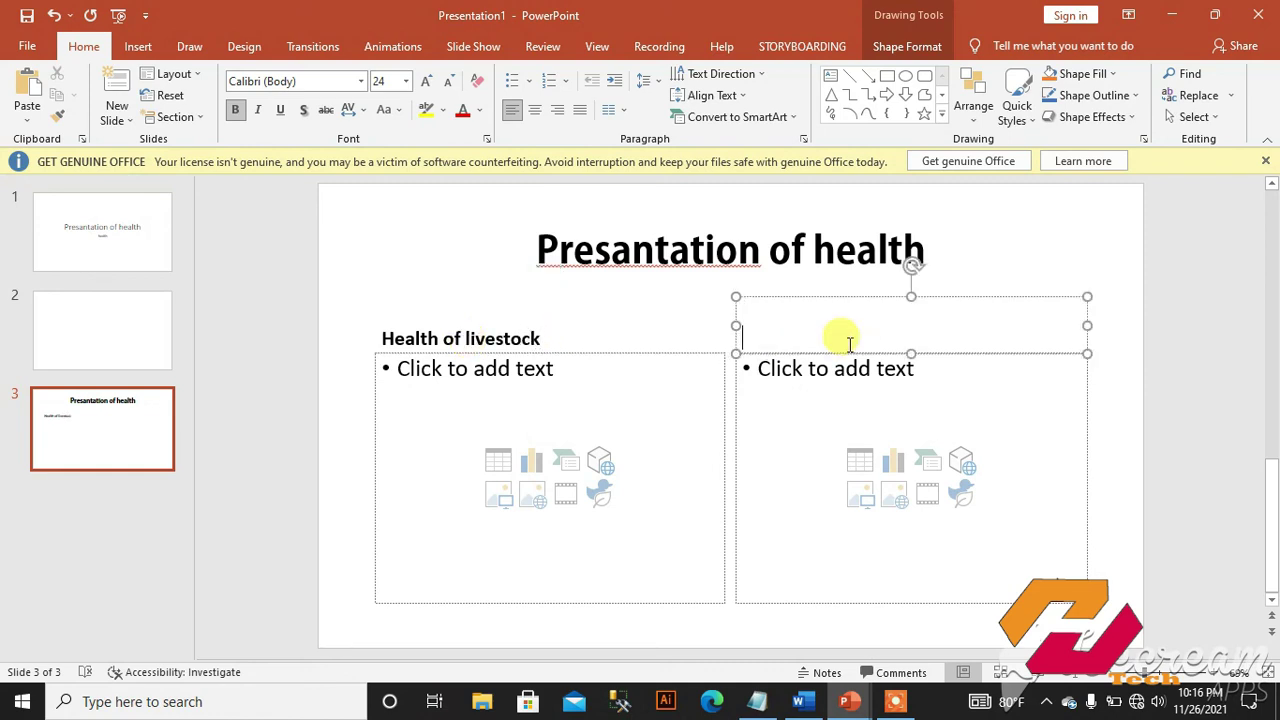
{"action": "type", "text": "hea"}
{"action": "type", "text": "h of pou"}
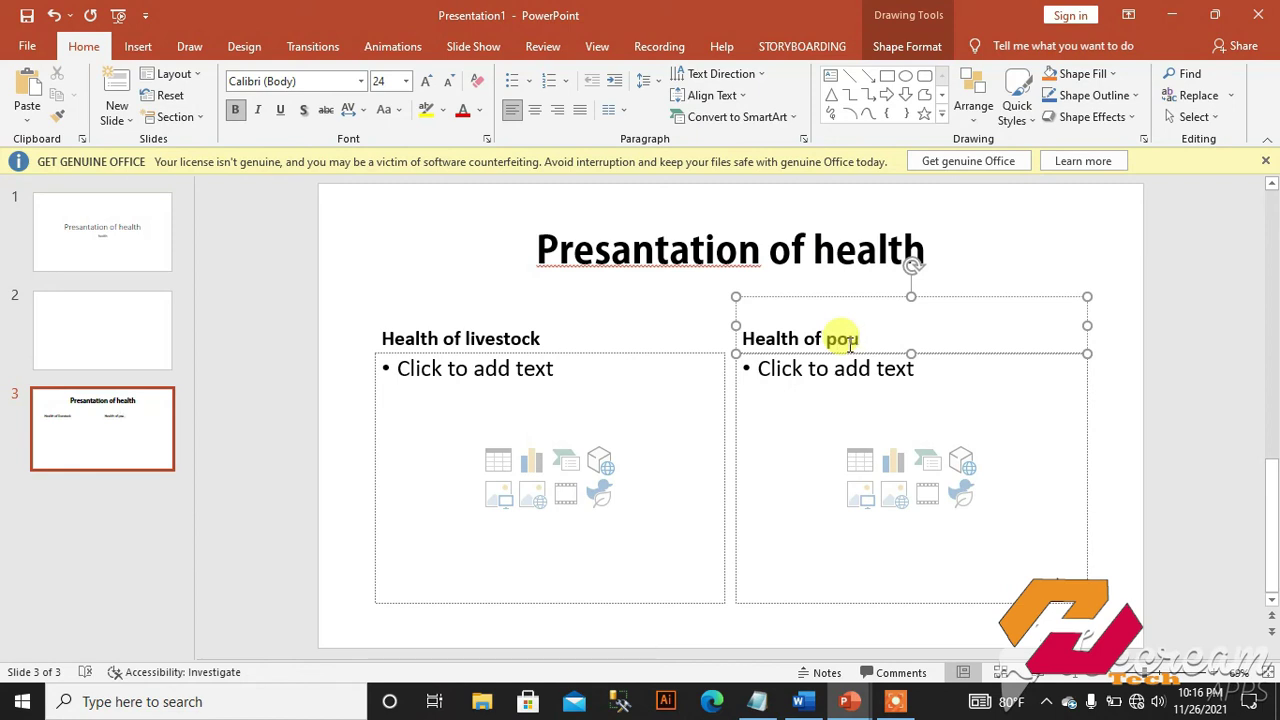
{"action": "type", "text": "ry"}
{"action": "left_click", "coordinate": [571, 380]}
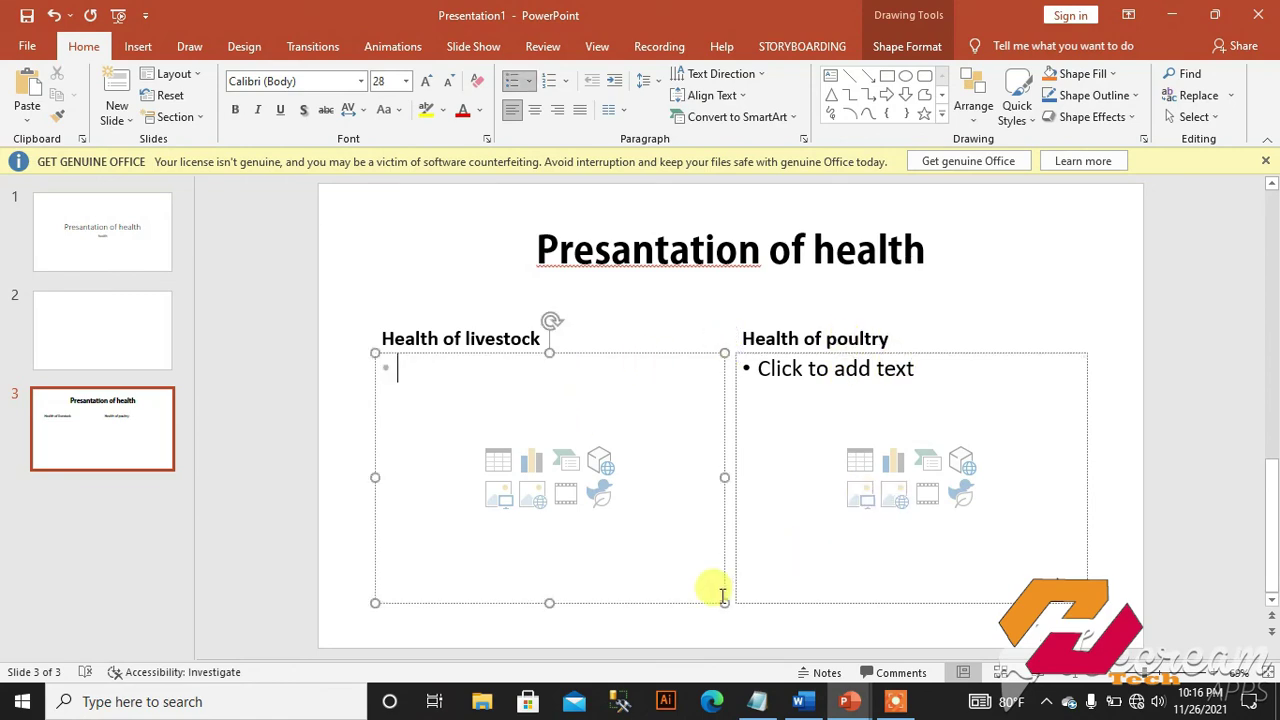
Step: Paste Word's sentence 'Reading is easier, too, in the new Reading view' under Health of livestock
{"action": "left_click", "coordinate": [798, 701]}
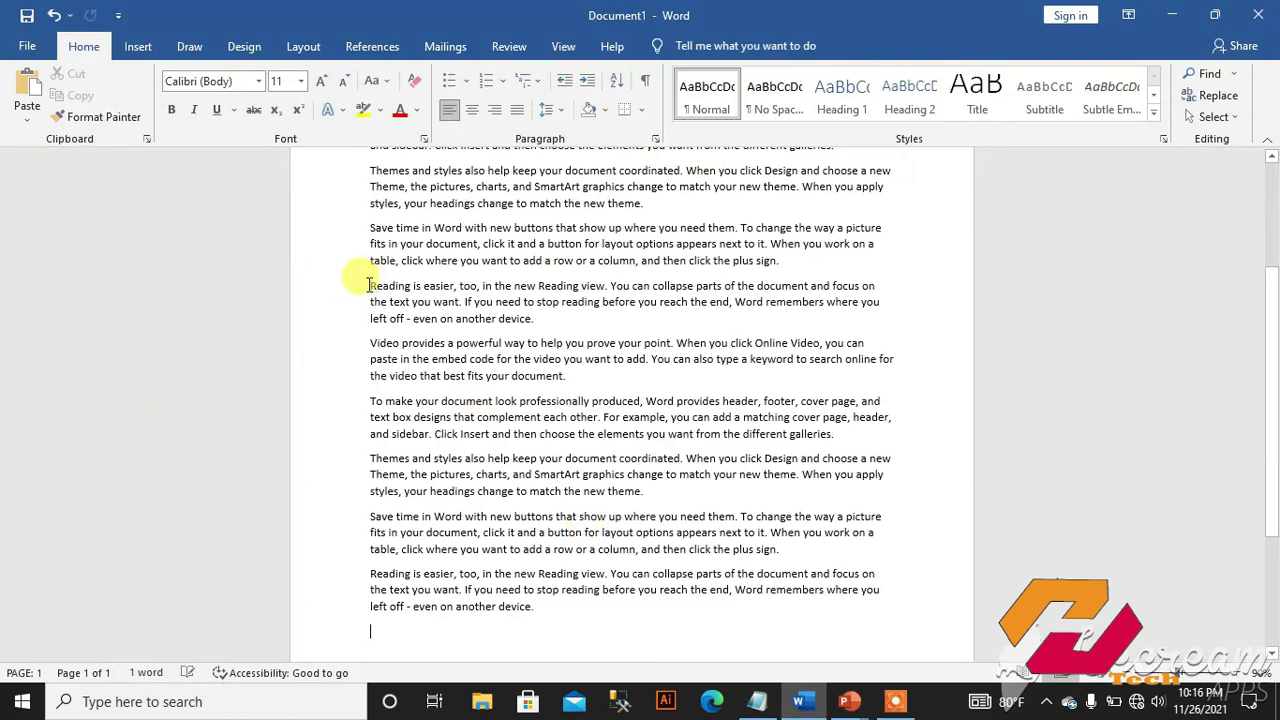
{"action": "left_click_drag", "start_coordinate": [368, 285], "coordinate": [604, 287]}
{"action": "key", "text": "ctrl+c"}
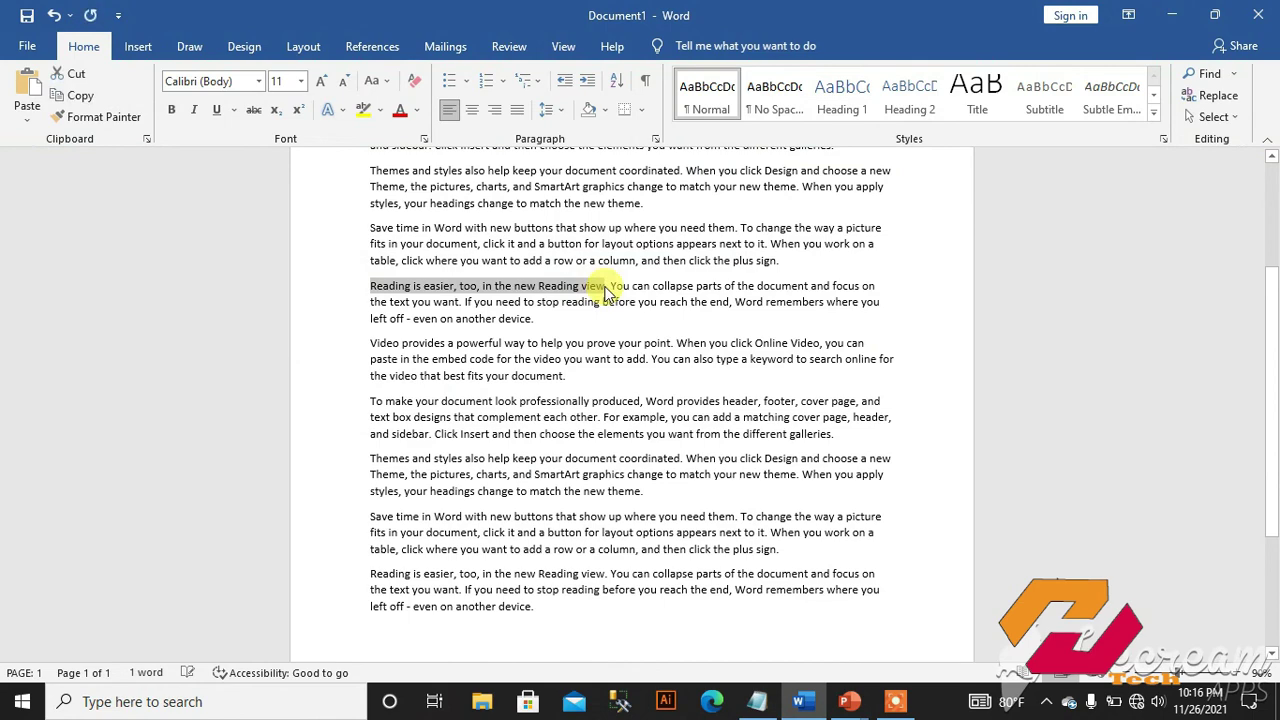
{"action": "left_click", "coordinate": [848, 701]}
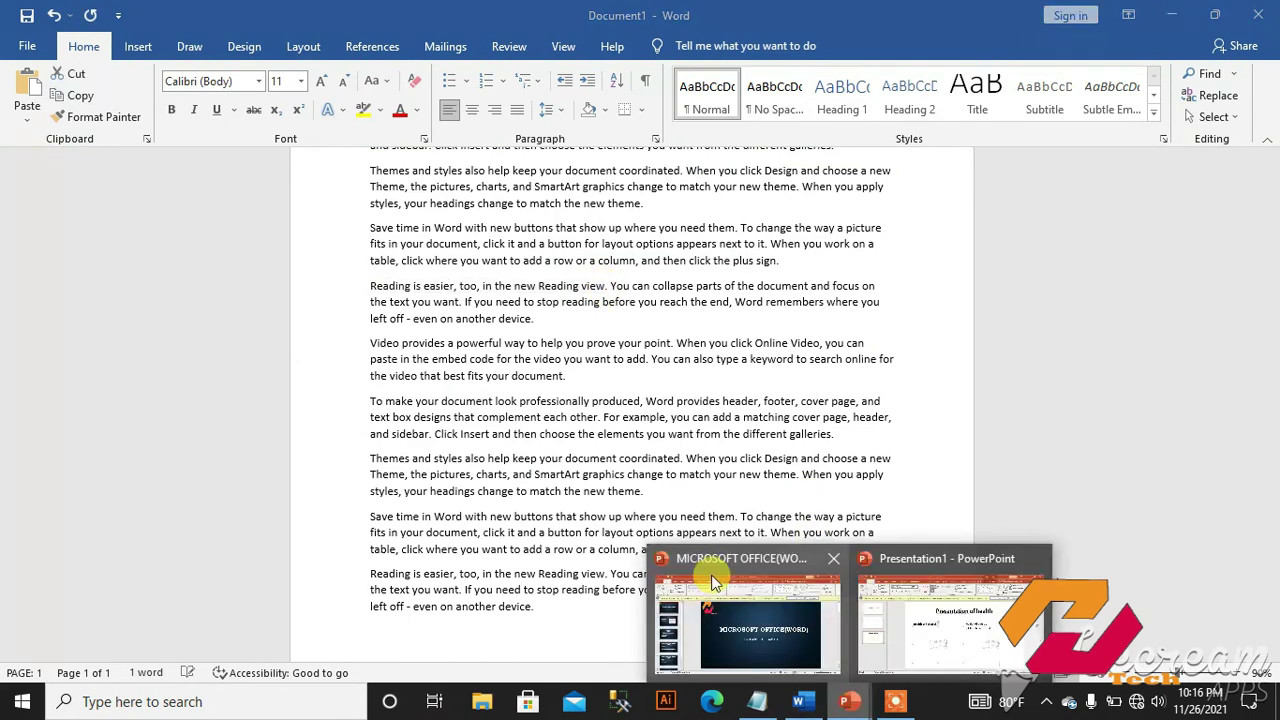
{"action": "left_click", "coordinate": [935, 625]}
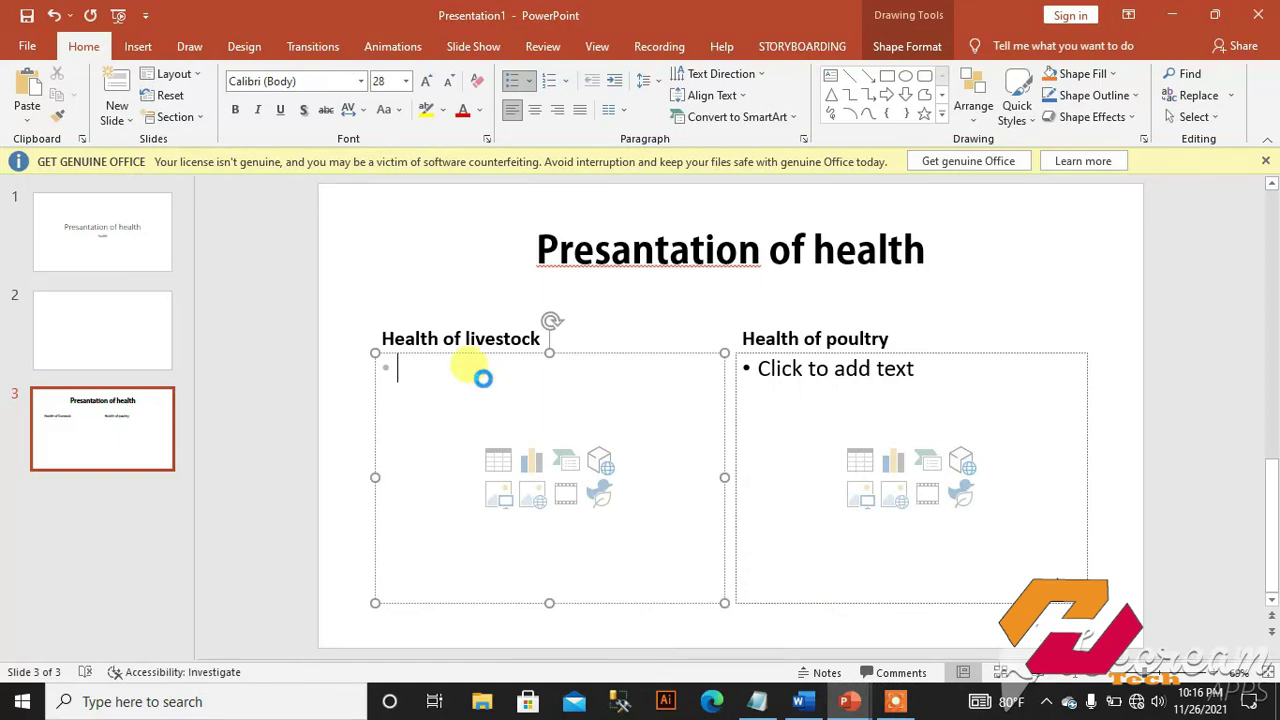
{"action": "key", "text": "ctrl+v"}
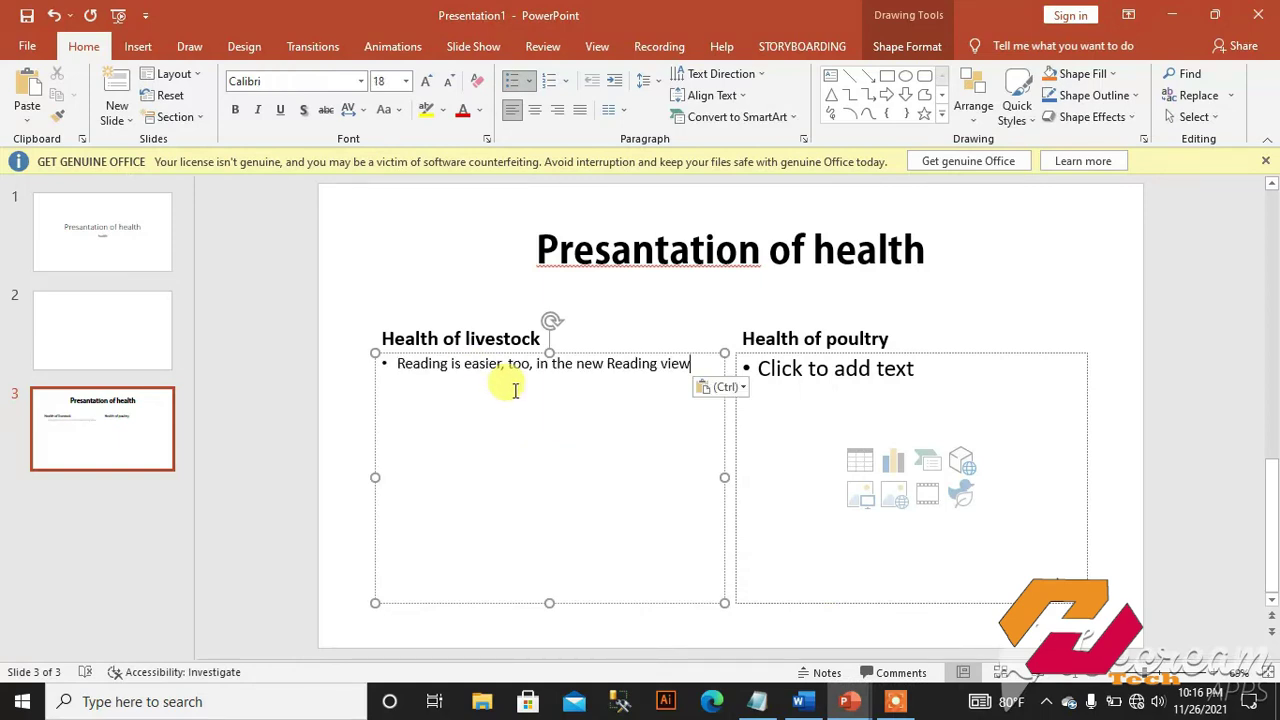
{"action": "left_click", "coordinate": [800, 371]}
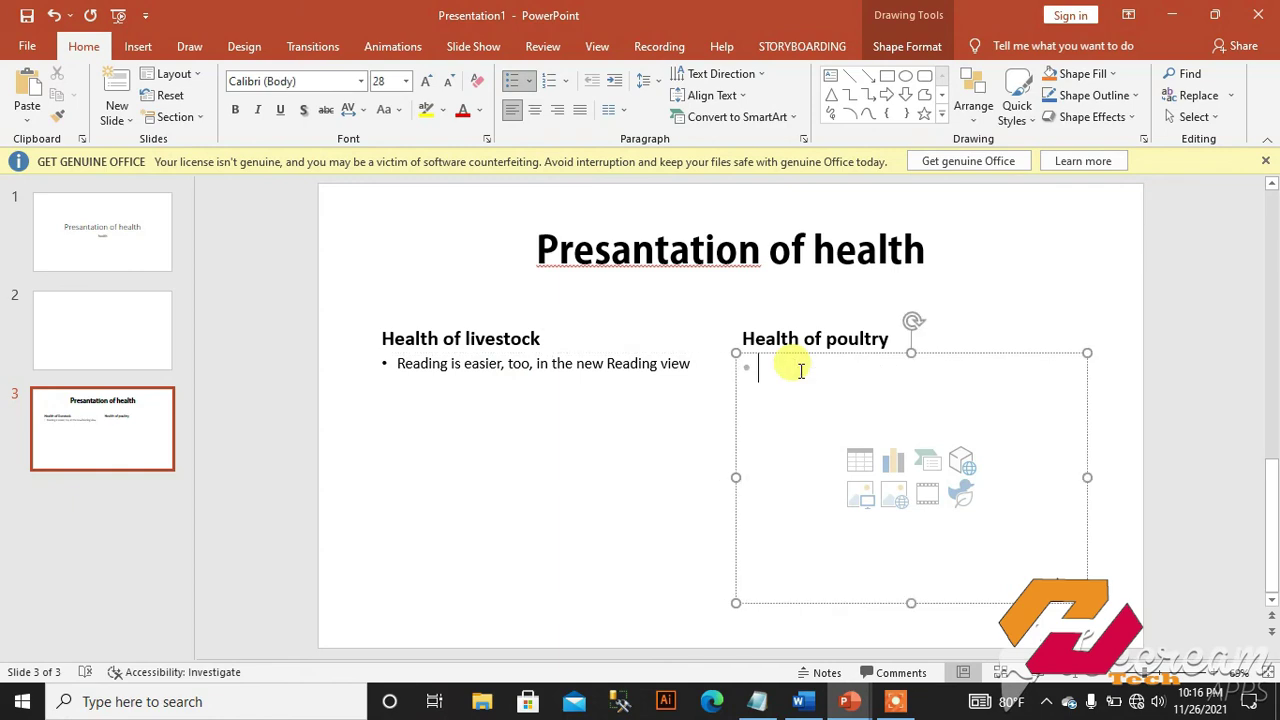
Step: Paste Word's text from 'the text you want' to 'before you reach the end' under Health of poultry
{"action": "left_click", "coordinate": [815, 708]}
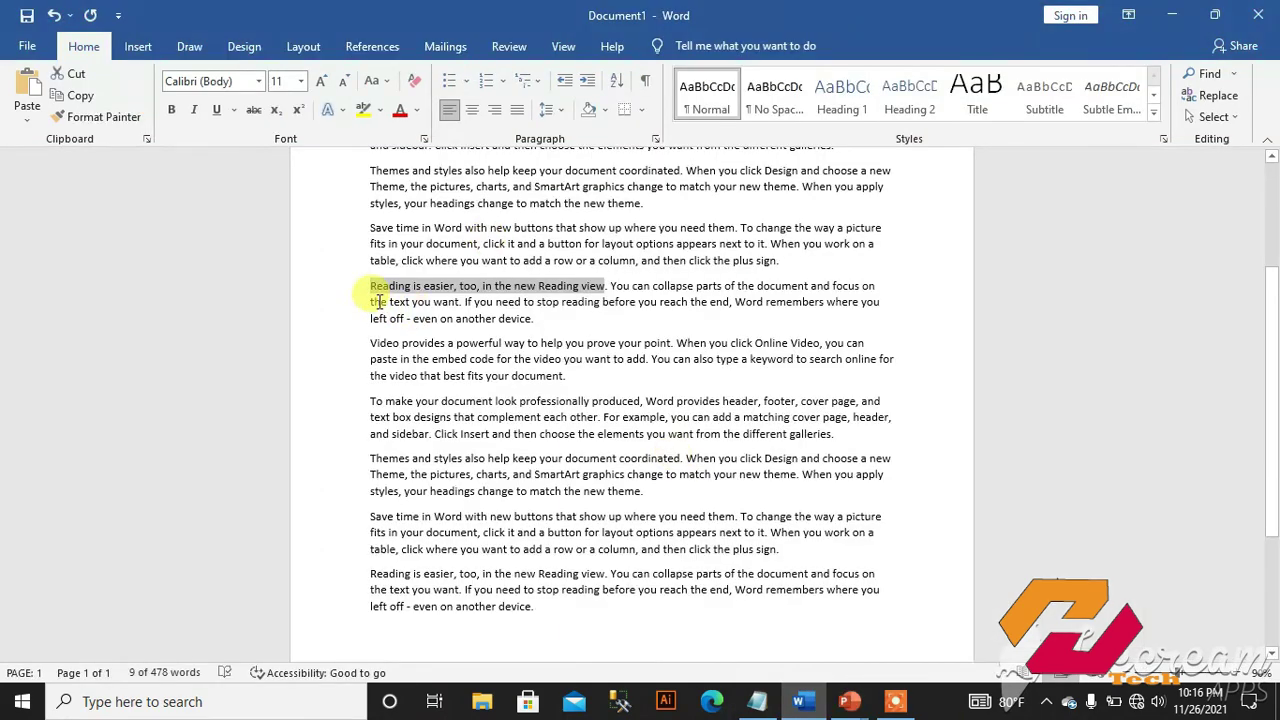
{"action": "left_click_drag", "start_coordinate": [372, 300], "coordinate": [619, 293]}
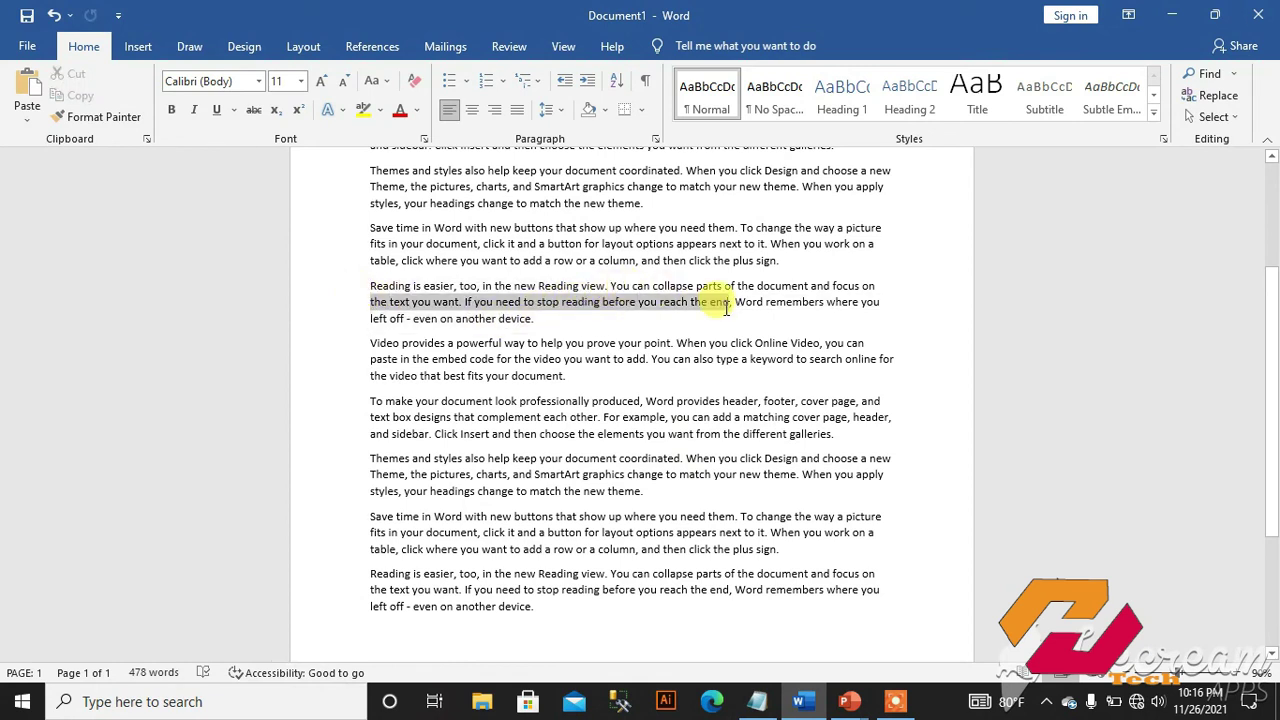
{"action": "left_click_drag", "start_coordinate": [619, 293], "coordinate": [728, 310]}
{"action": "key", "text": "ctrl+c"}
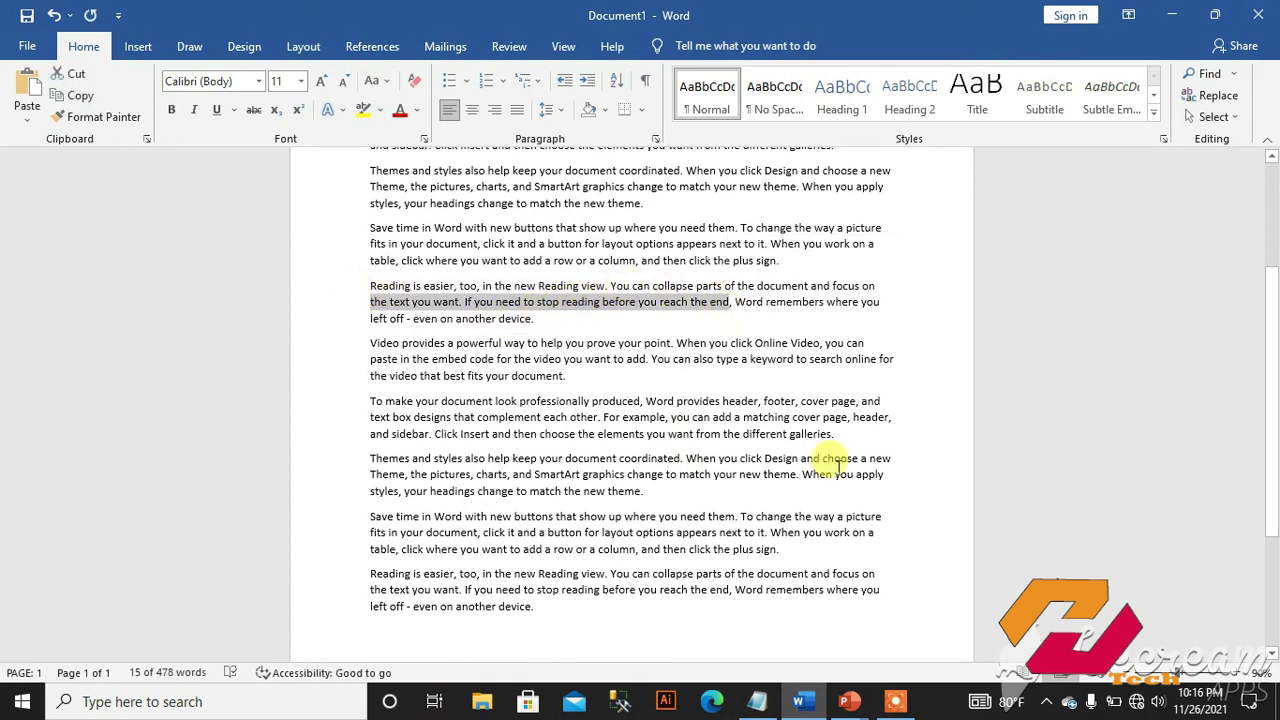
{"action": "left_click", "coordinate": [848, 700]}
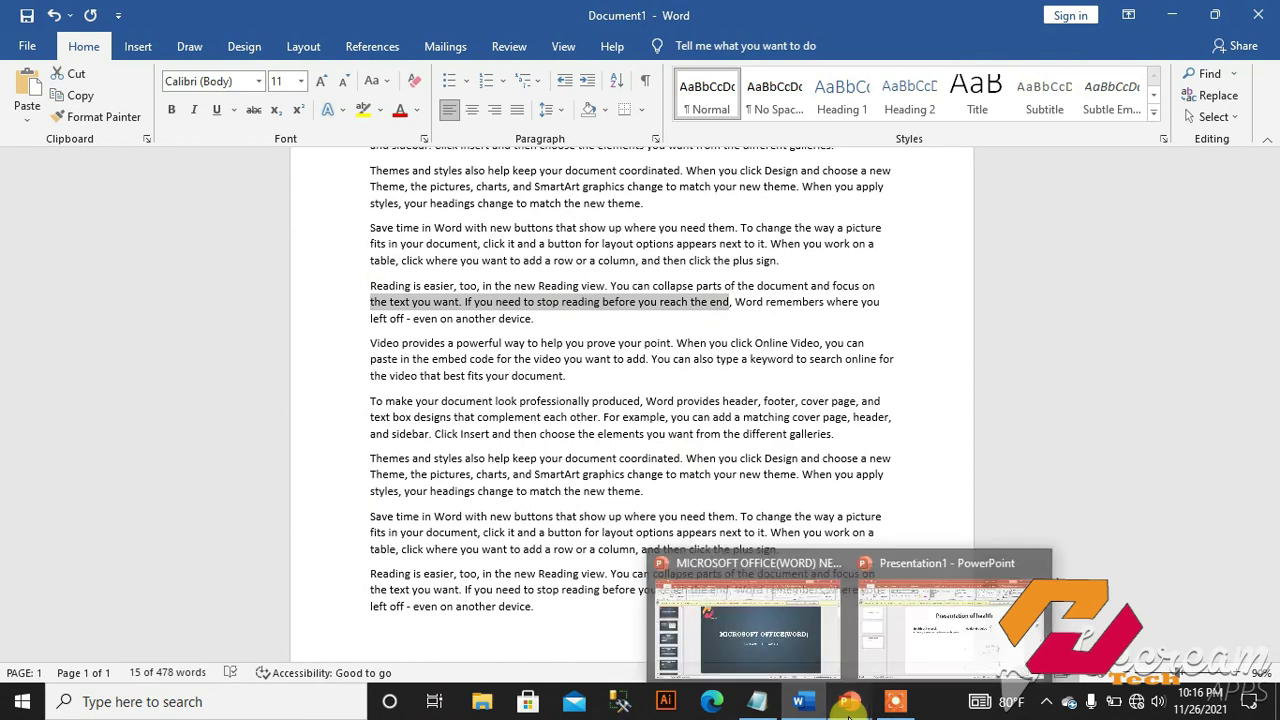
{"action": "left_click", "coordinate": [906, 640]}
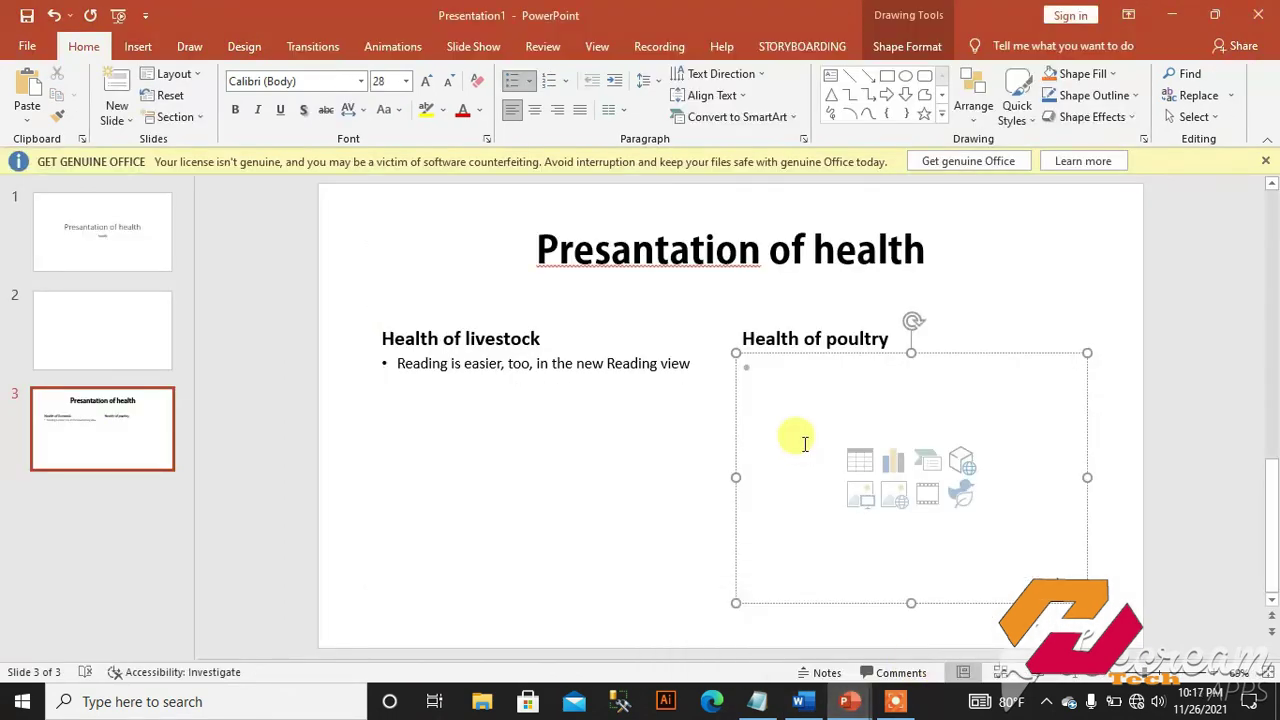
{"action": "key", "text": "ctrl+v"}
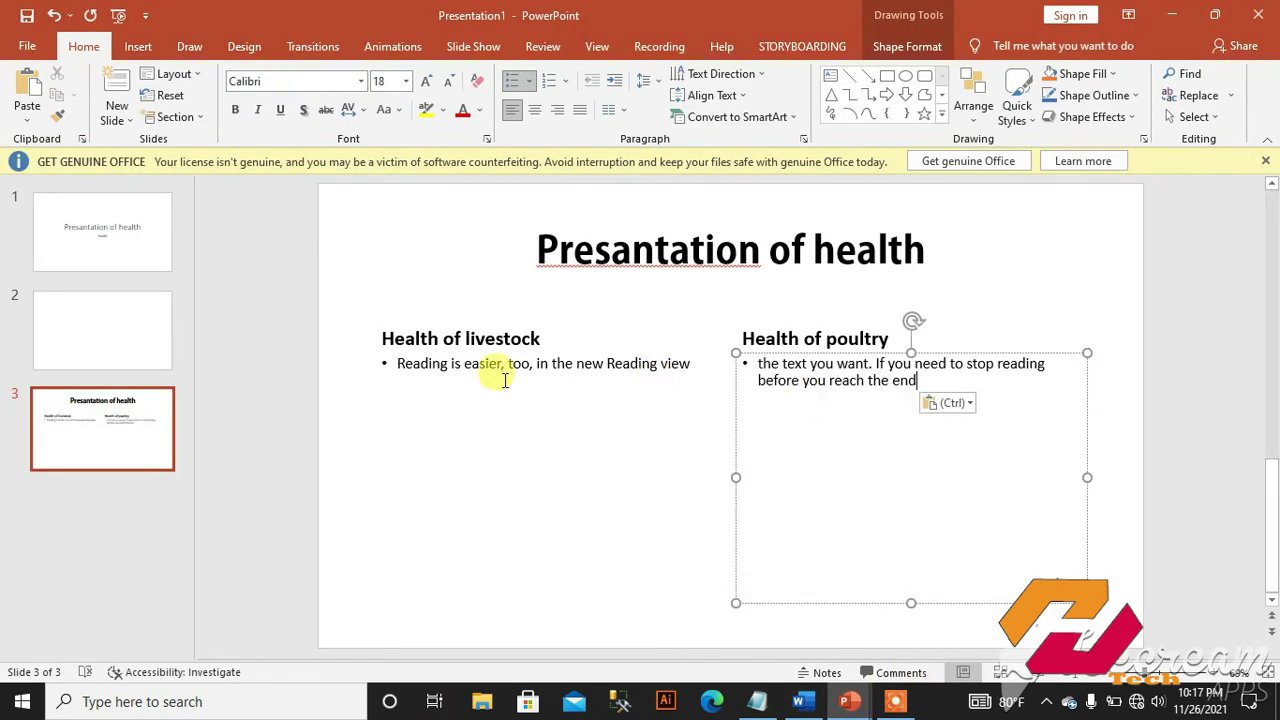
{"action": "left_click", "coordinate": [544, 402]}
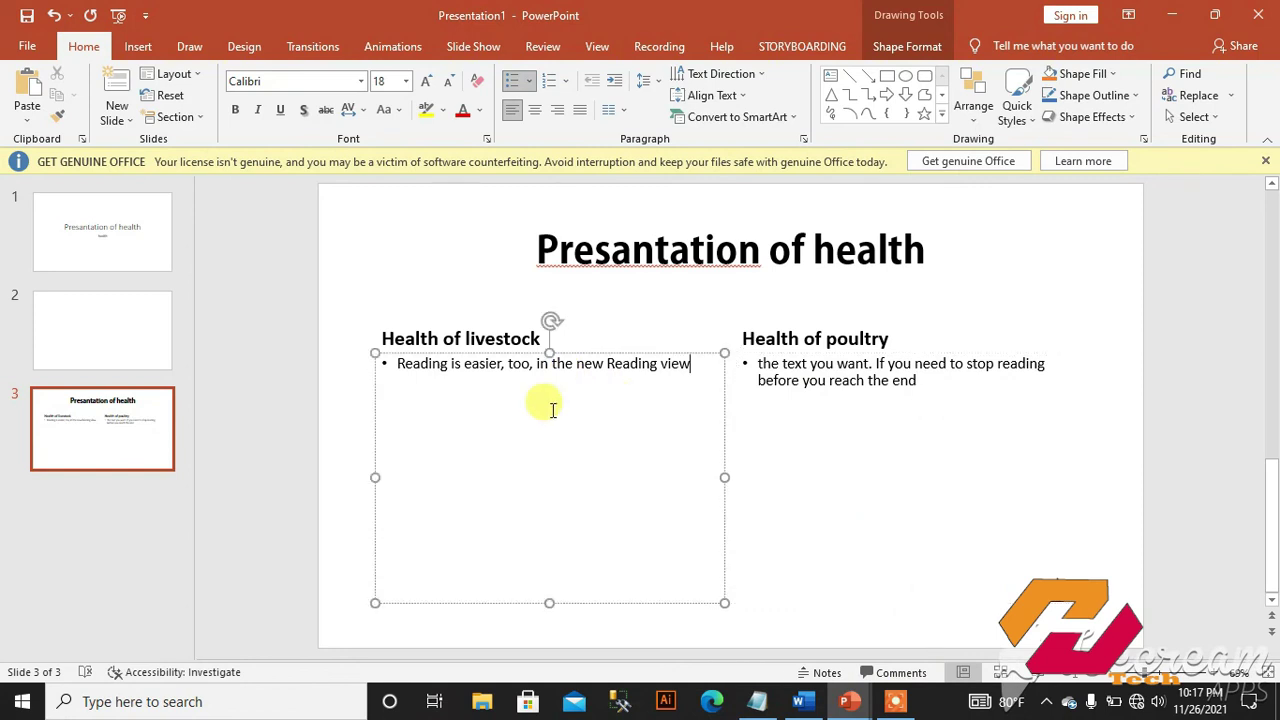
{"action": "left_click", "coordinate": [714, 622]}
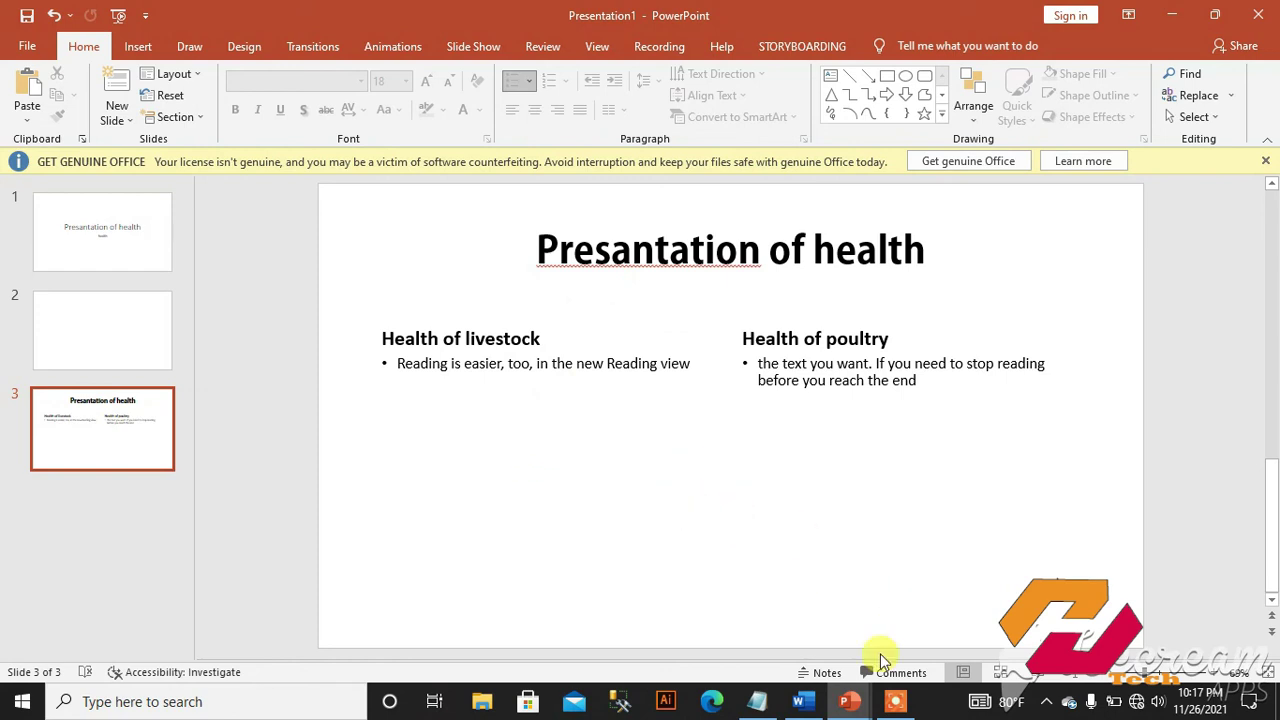
{"action": "mouse_move", "coordinate": [900, 706]}
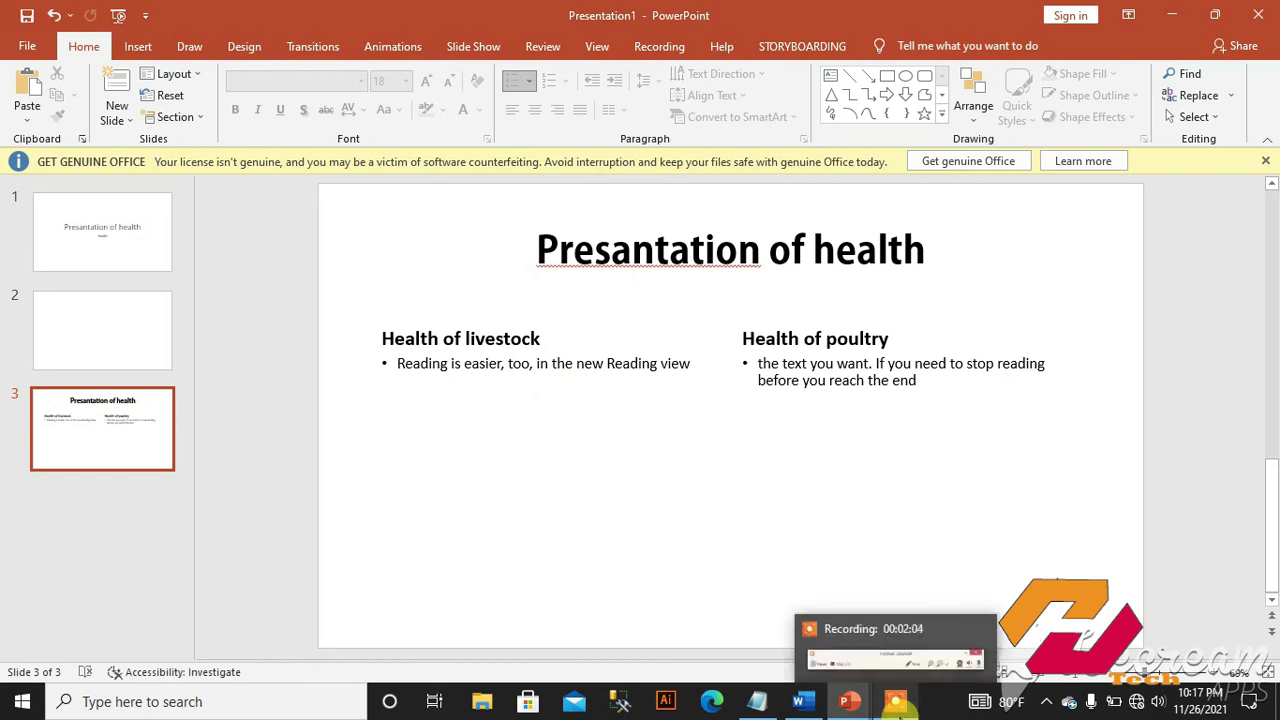
{"action": "left_click", "coordinate": [894, 646]}
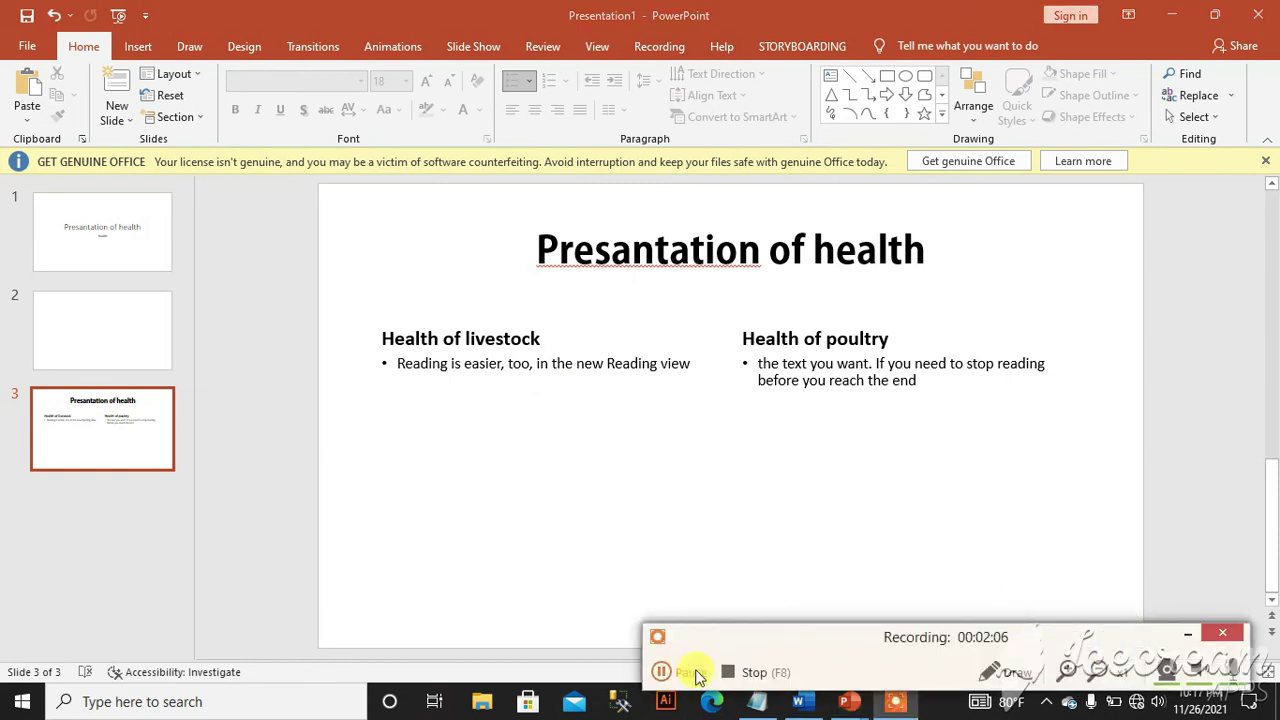